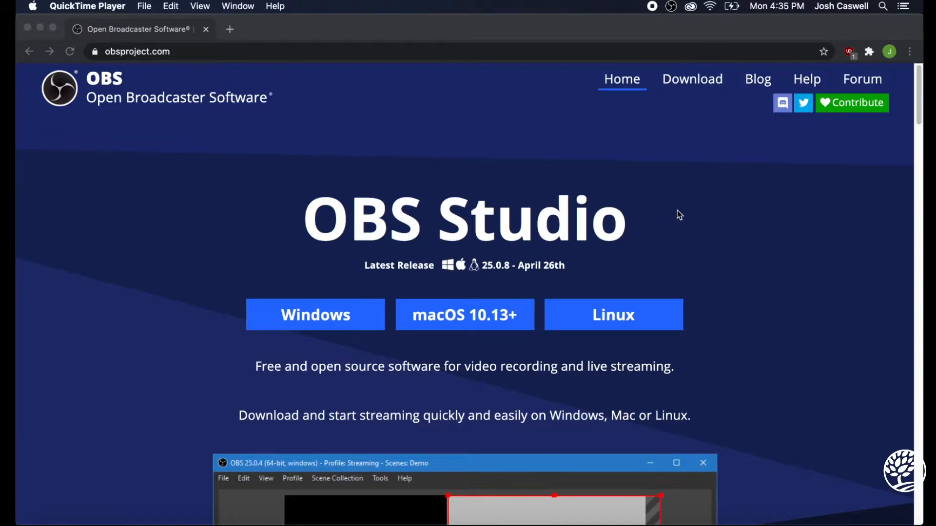
right_click(718, 170)
left_click(681, 168)
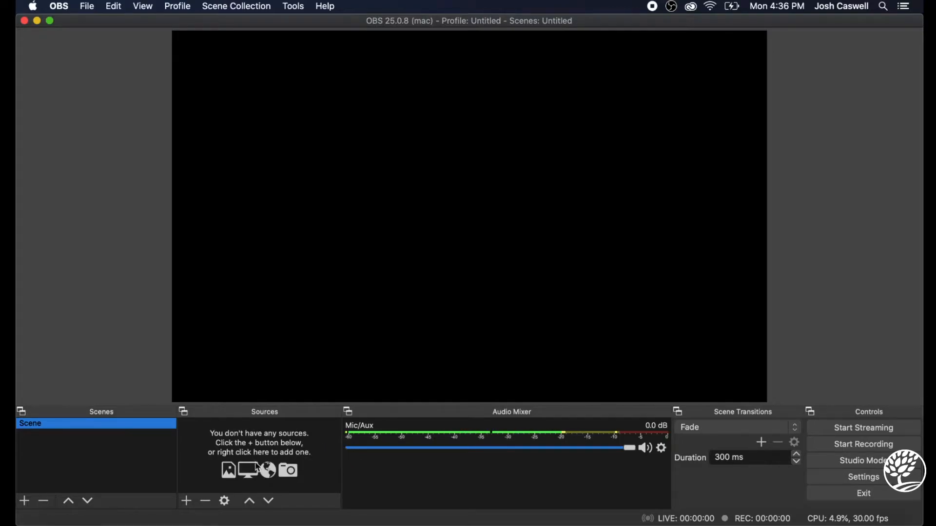
left_click(195, 506)
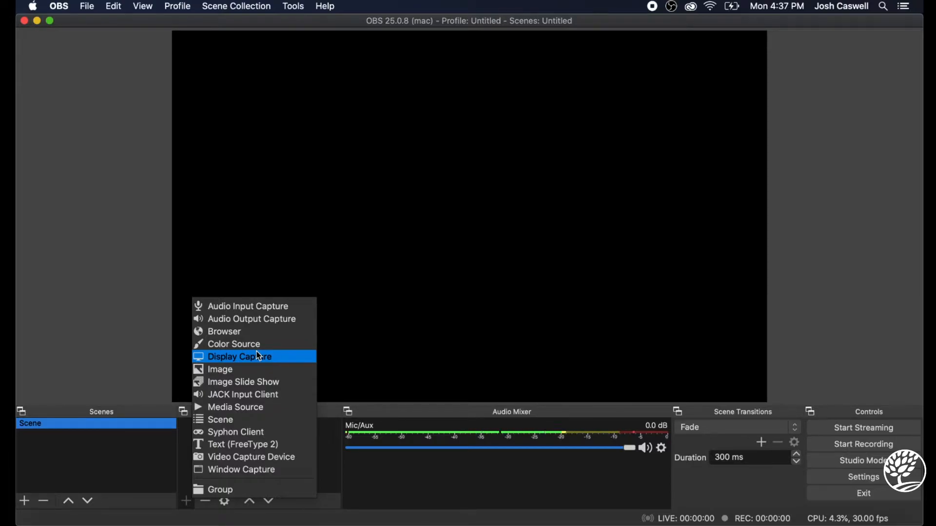
left_click(860, 128)
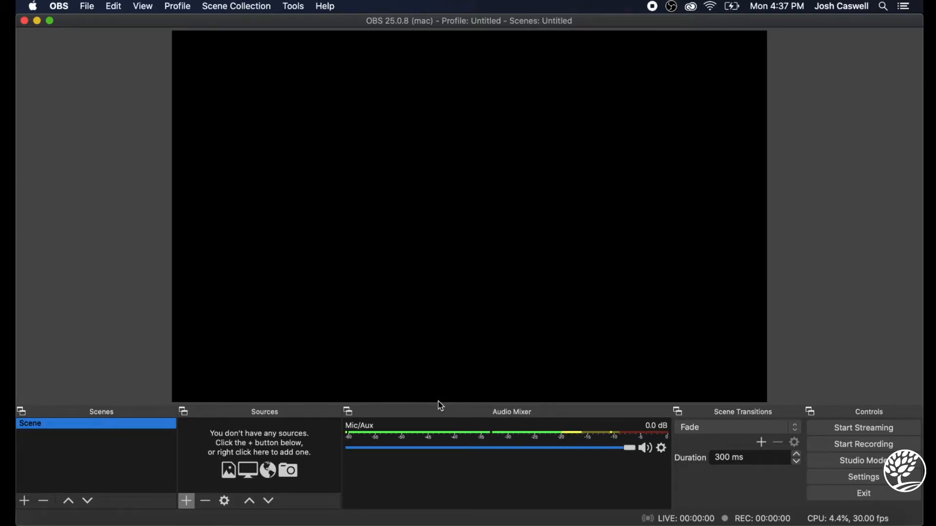
Add a new Display Capture source to the scene for display 0 with the cursor shown and no crop
left_click(187, 502)
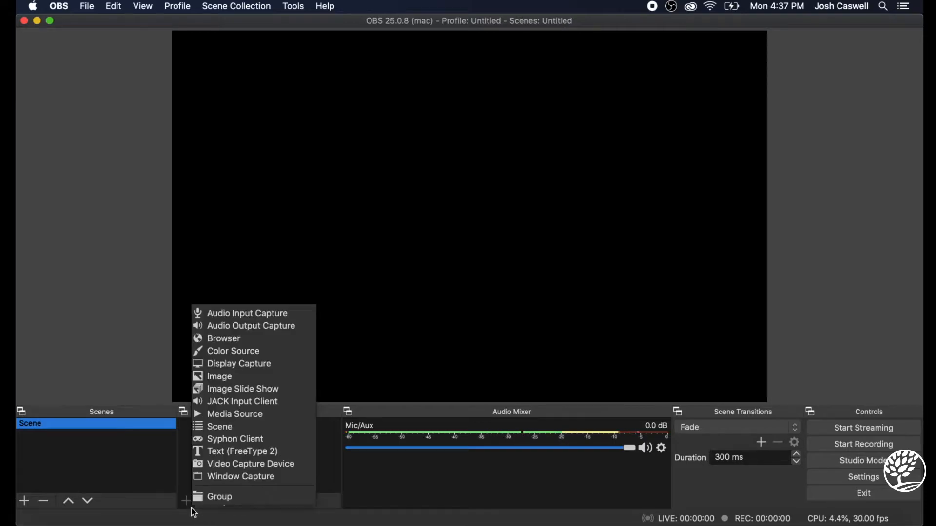
left_click(261, 366)
left_click(559, 213)
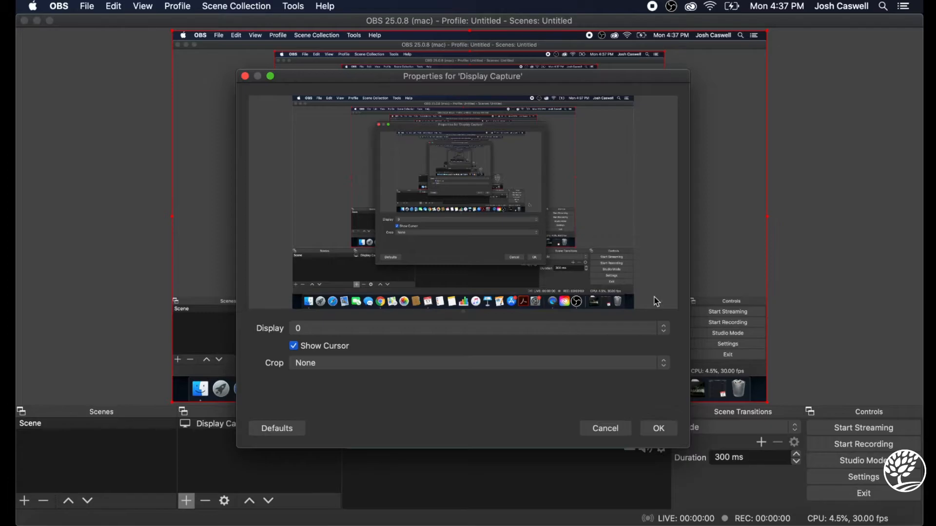
left_click(657, 428)
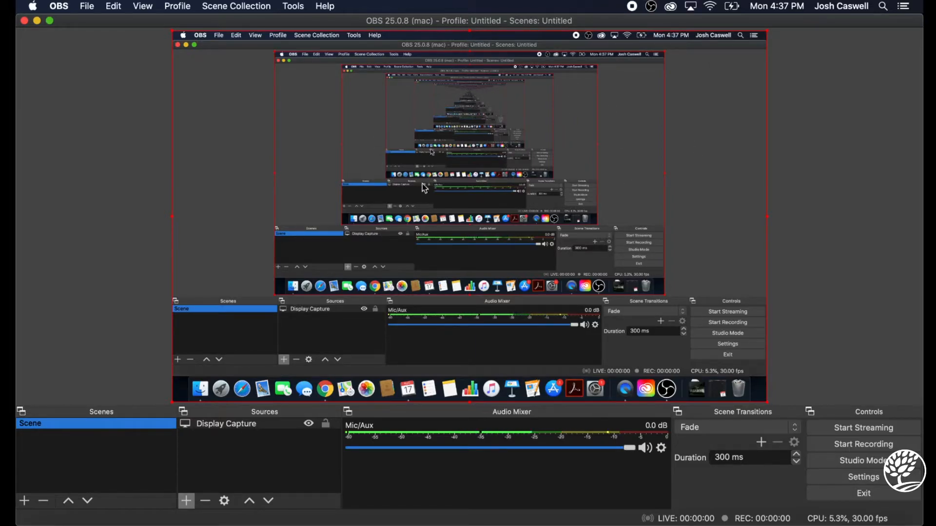
Hide the Display Capture source and show it again
left_click(310, 424)
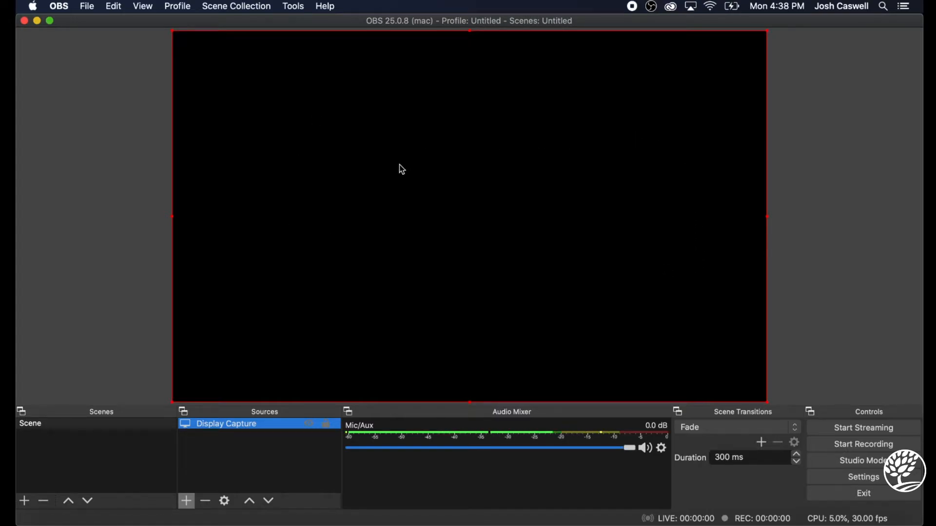
left_click(311, 427)
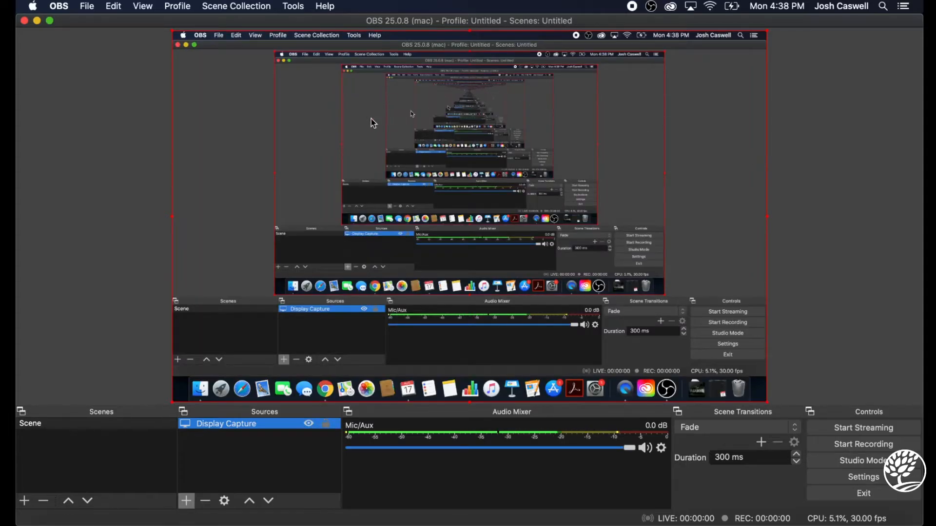
Disable the canvas preview and enable it again
right_click(236, 148)
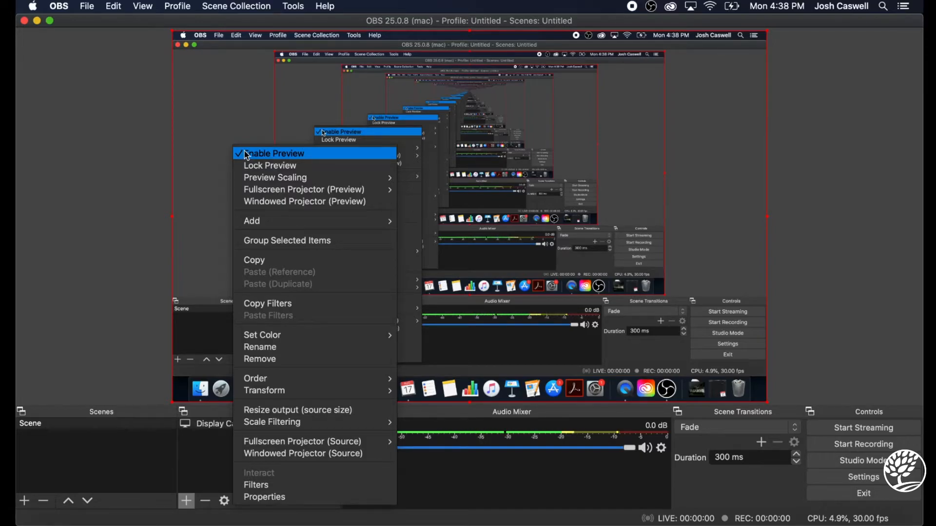
left_click(245, 151)
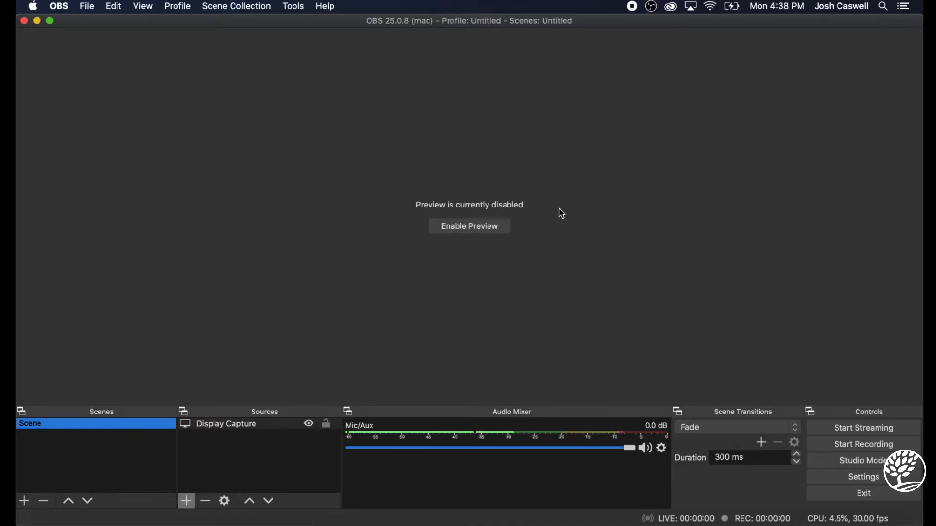
left_click(443, 230)
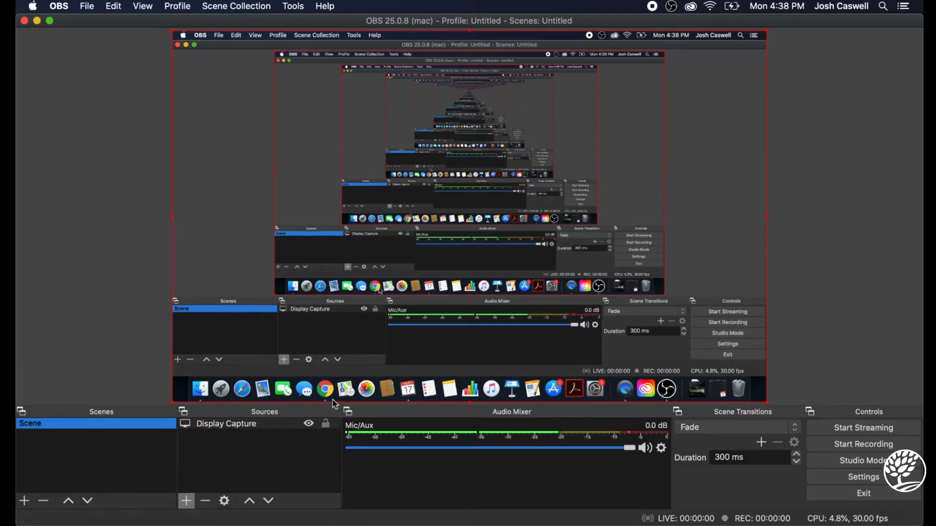
Hide the Display Capture source and create a new Text (FreeType 2) source
left_click(310, 425)
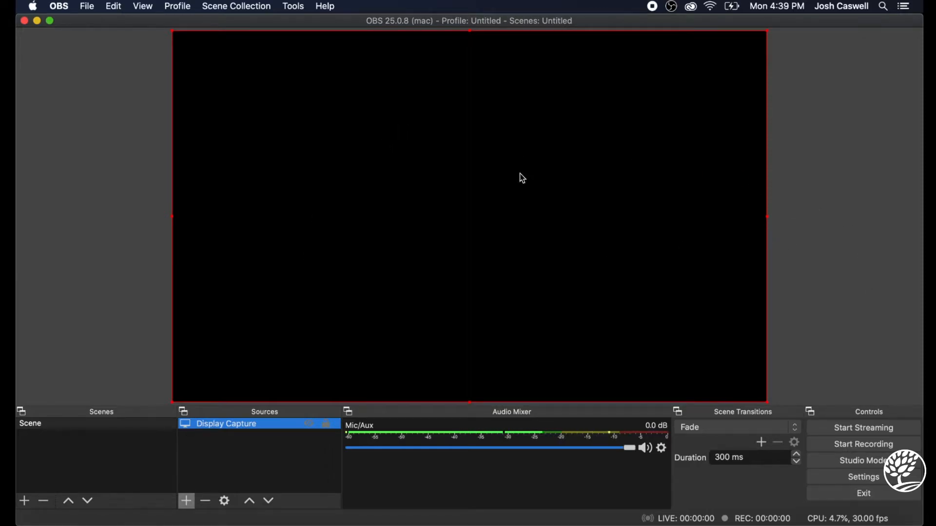
left_click(187, 502)
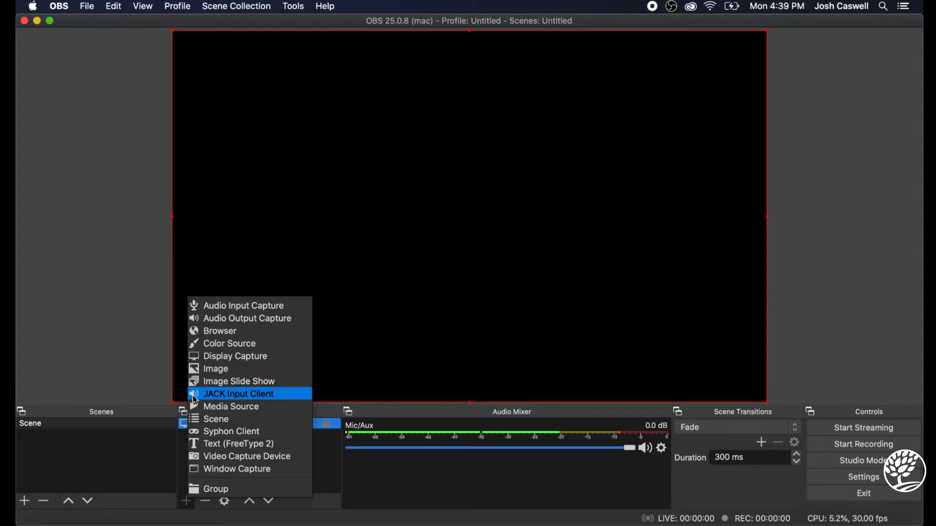
left_click(244, 445)
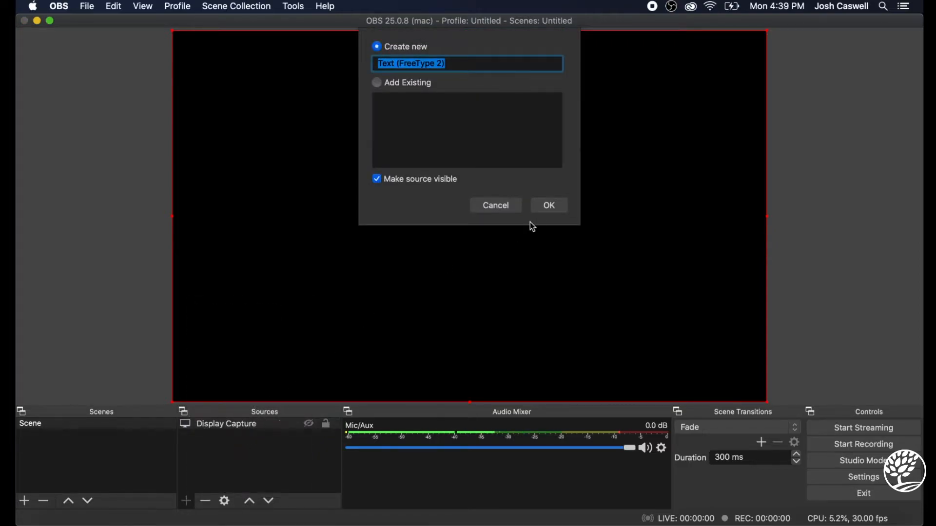
left_click(561, 204)
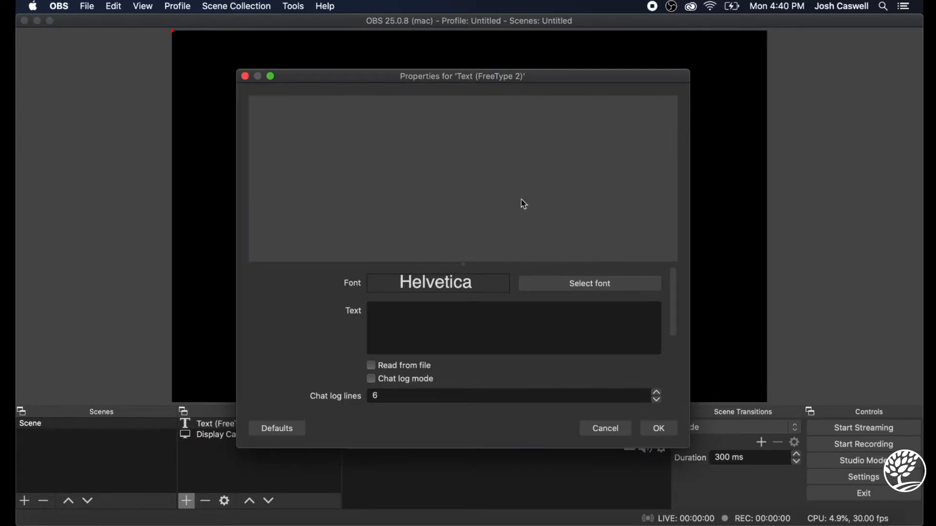
Look through the text source's properties, set its text to TEST and accept the Helvetica font
scroll(507, 293, "down", 5)
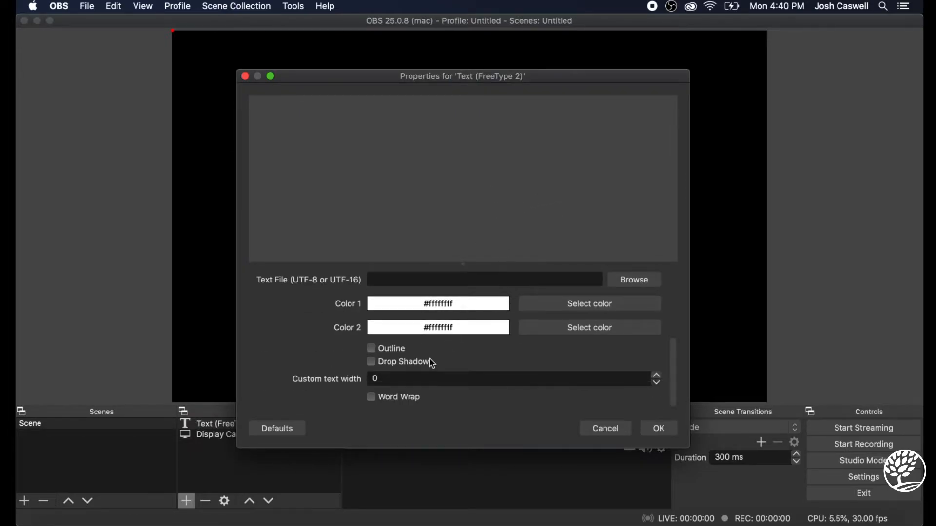
scroll(430, 360, "up", 5)
scroll(433, 362, "down", 3)
scroll(433, 362, "up", 2)
scroll(431, 359, "down", 4)
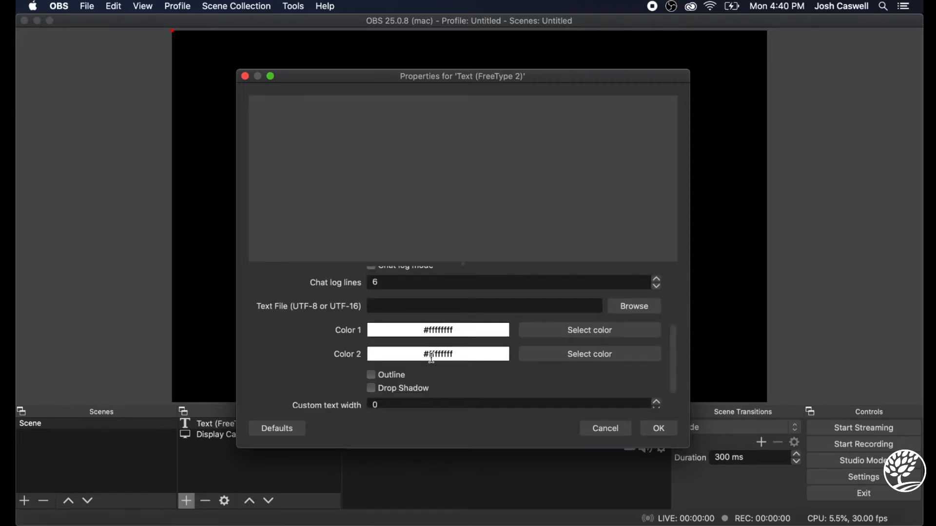
scroll(490, 359, "up", 2)
scroll(490, 359, "up", 3)
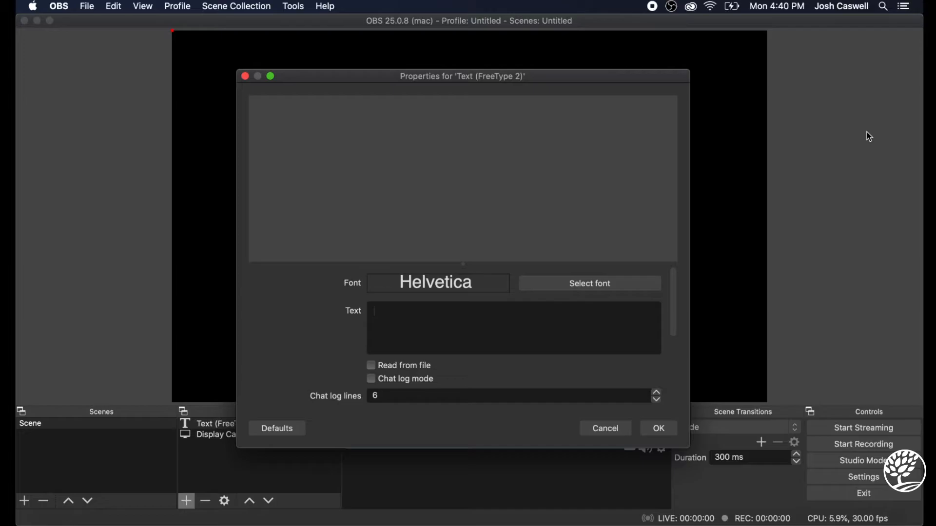
type("TEST")
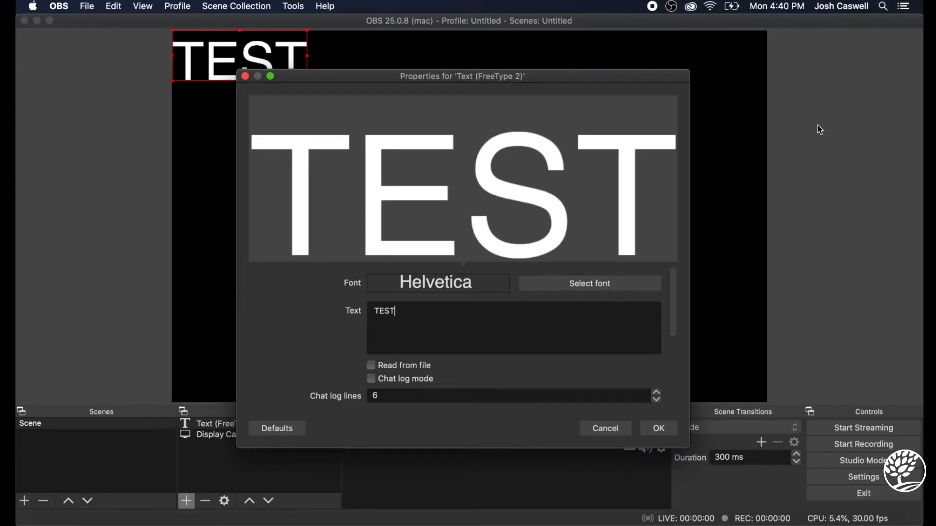
left_click(659, 428)
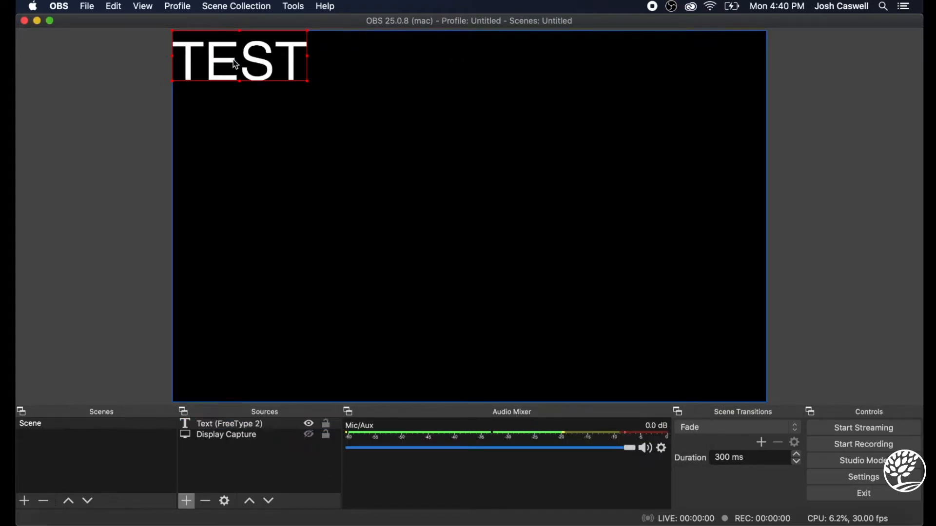
Move the TEST text to the middle of the canvas and enlarge it to over one and a half times its size
left_click_drag(234, 63, 471, 210)
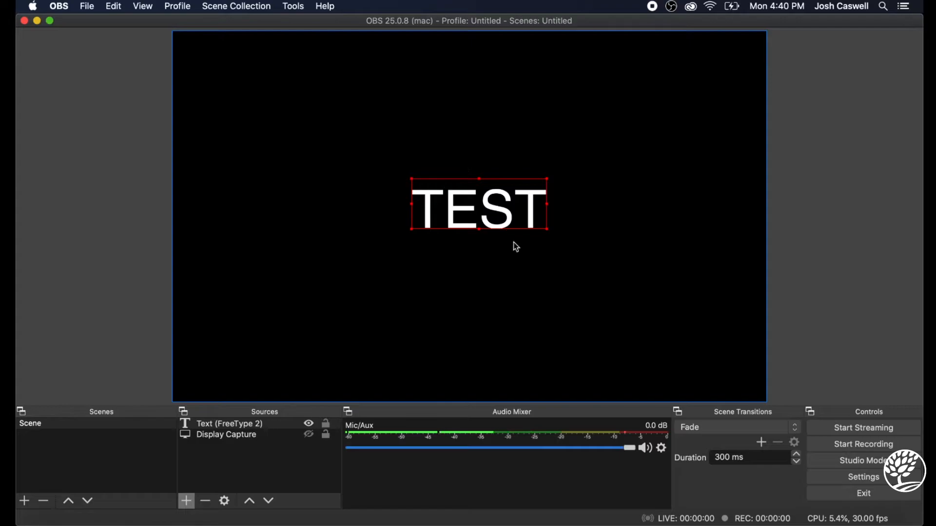
mouse_move(535, 228)
left_mouse_down()
mouse_move(610, 233)
mouse_move(505, 180)
mouse_move(553, 209)
mouse_move(604, 277)
mouse_move(560, 230)
mouse_move(549, 234)
left_mouse_up()
left_click_drag(558, 198, 487, 210)
left_click(524, 282)
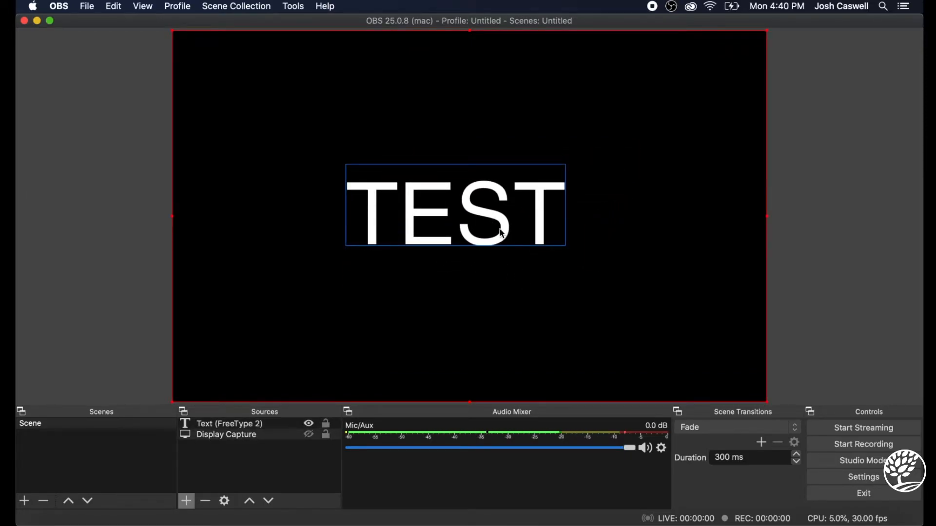
Move the enlarged TEST text into the bottom-right corner of the canvas and hide the text source
left_click(310, 426)
left_click(311, 426)
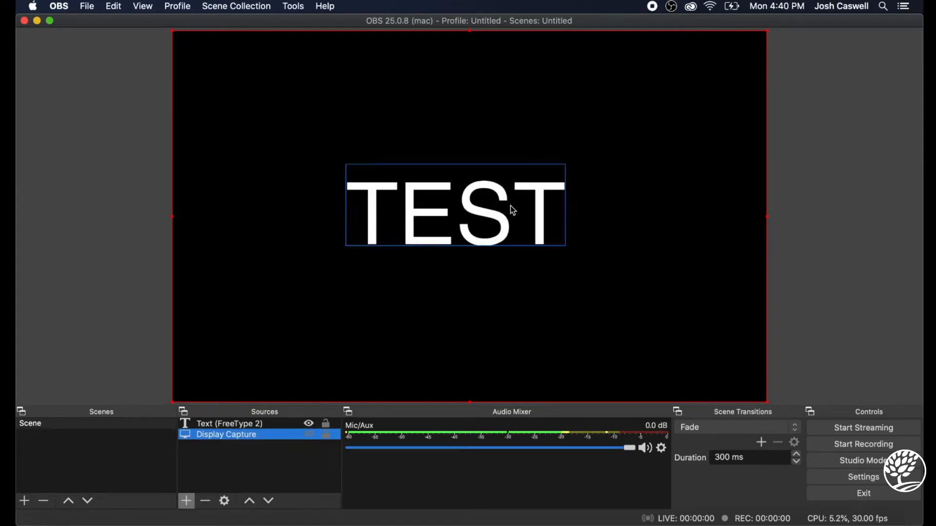
left_click(514, 220)
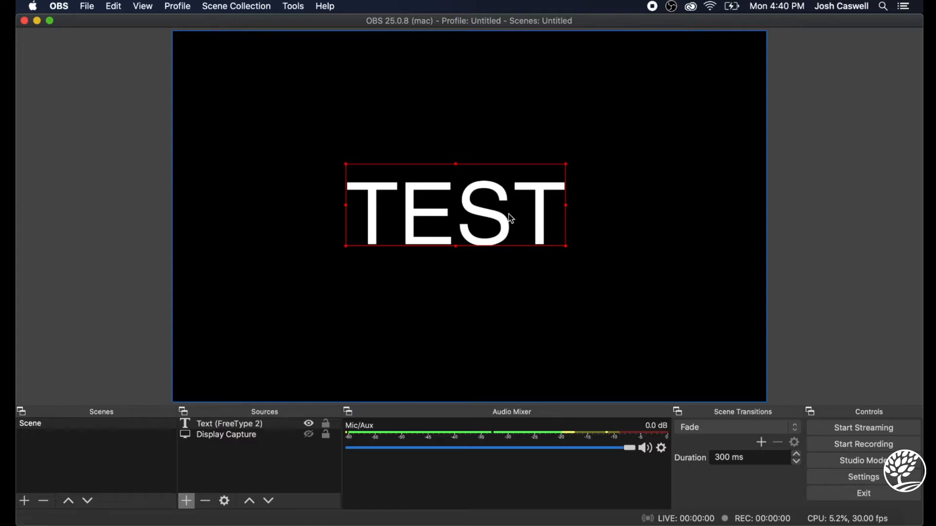
left_click_drag(510, 219, 675, 359)
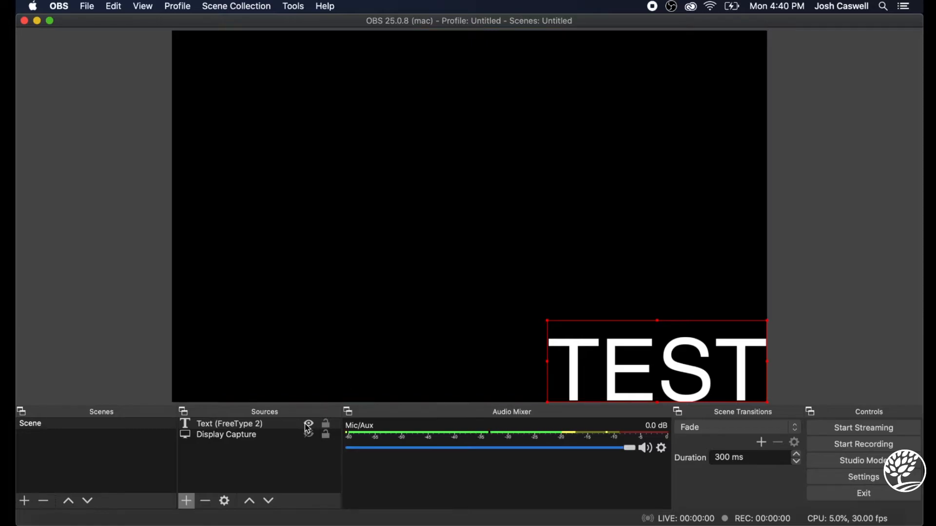
left_click(308, 427)
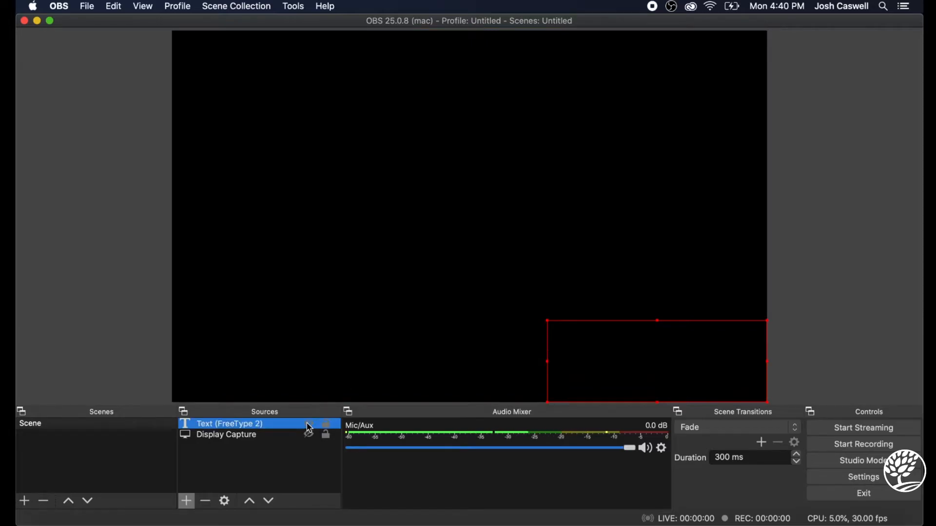
Create a new Media Source in the scene with the default name, visible
left_click(194, 499)
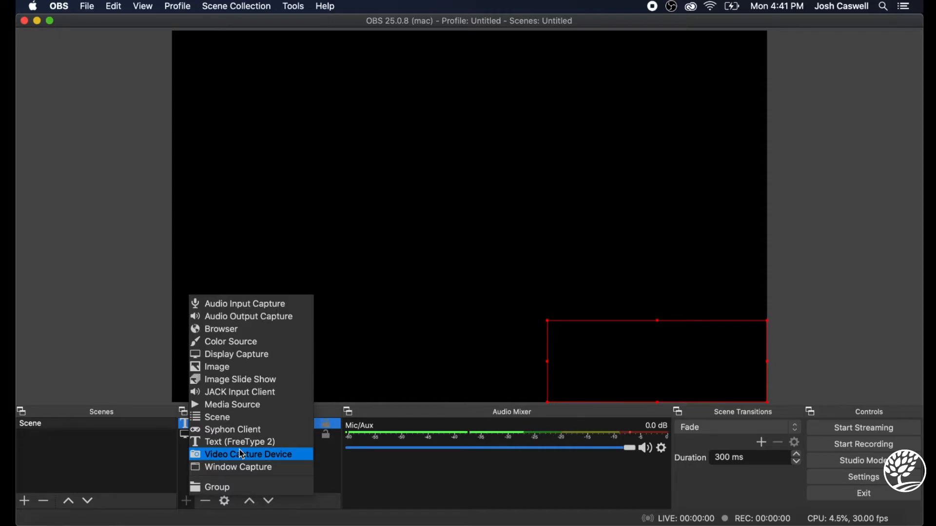
left_click(244, 408)
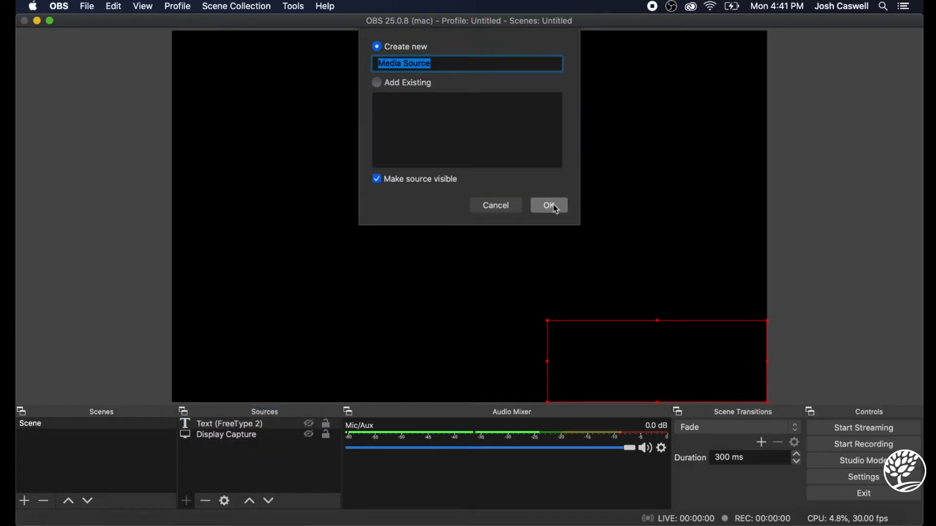
left_click(550, 206)
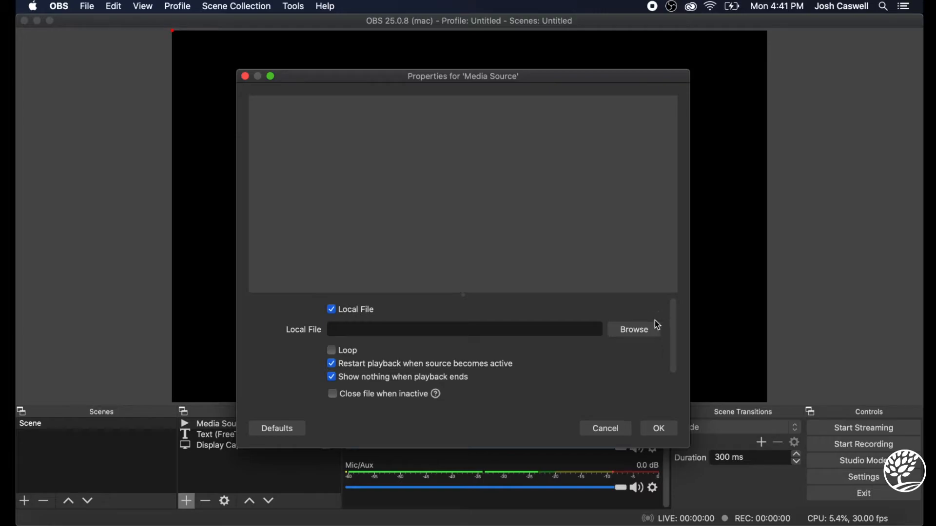
Load "Charlie Chaplin's The Vagabond _ Public Domain Movies.mp4" from the Downloads folder as the media source's local file
left_click(652, 326)
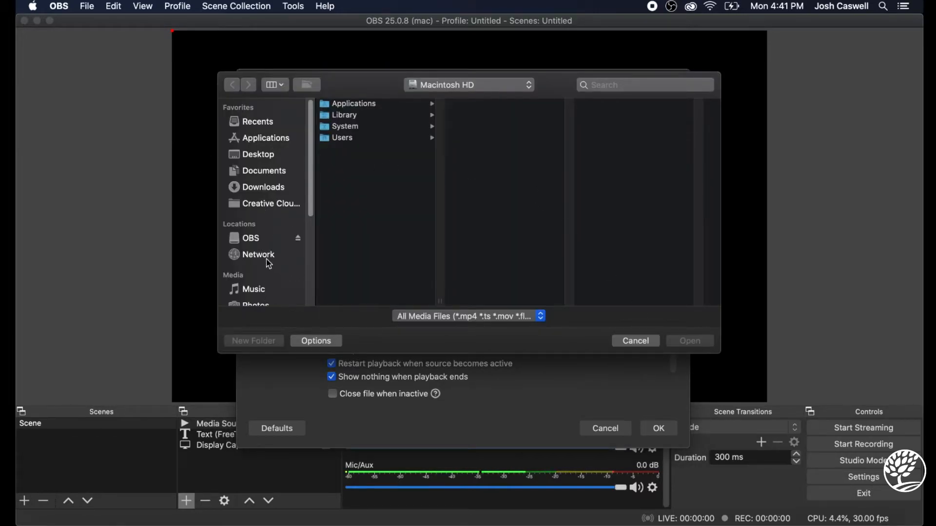
left_click(259, 186)
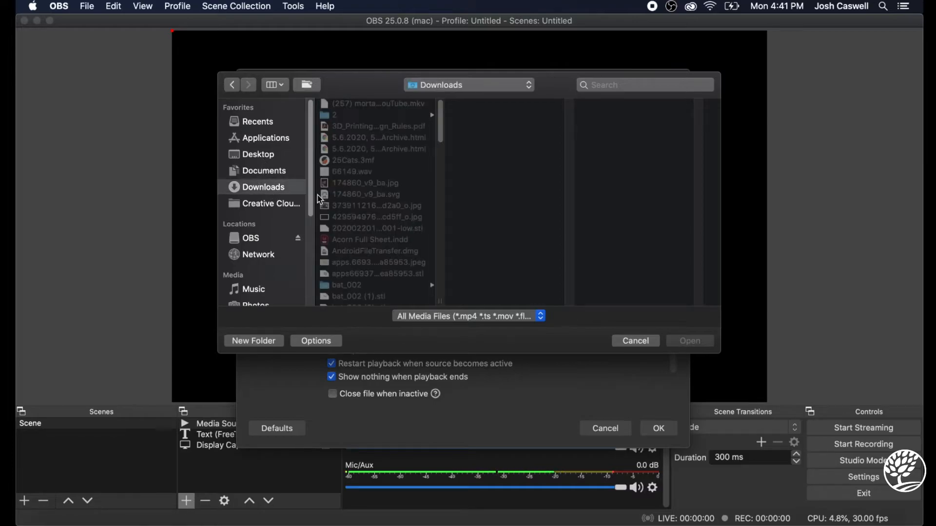
scroll(373, 228, "down", 10)
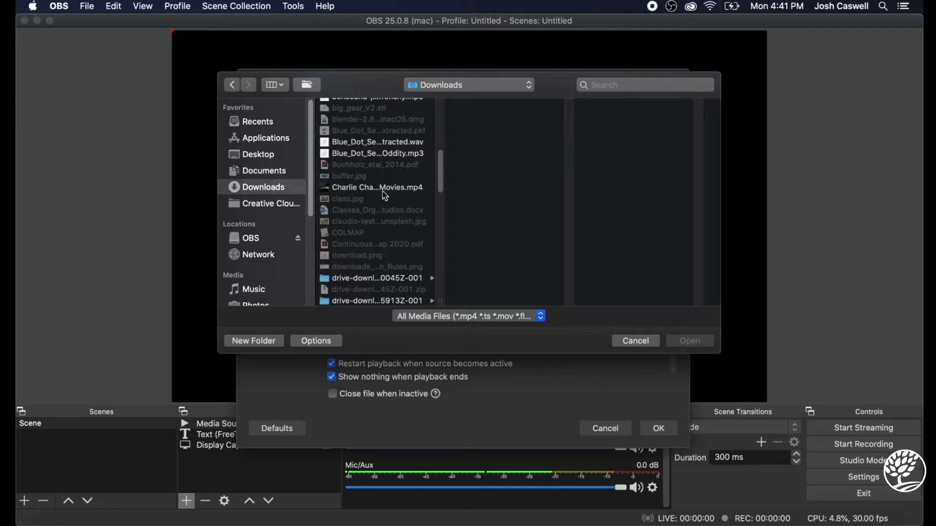
left_click(381, 187)
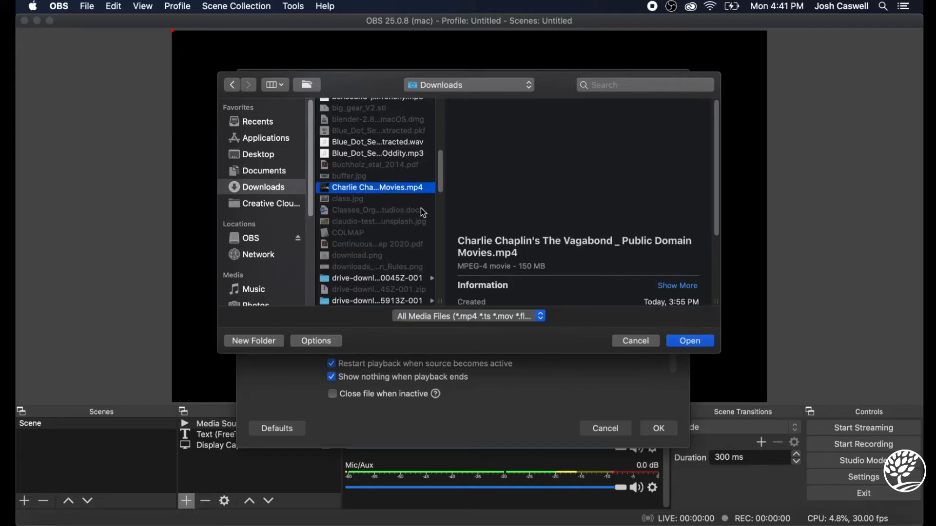
left_click(709, 343)
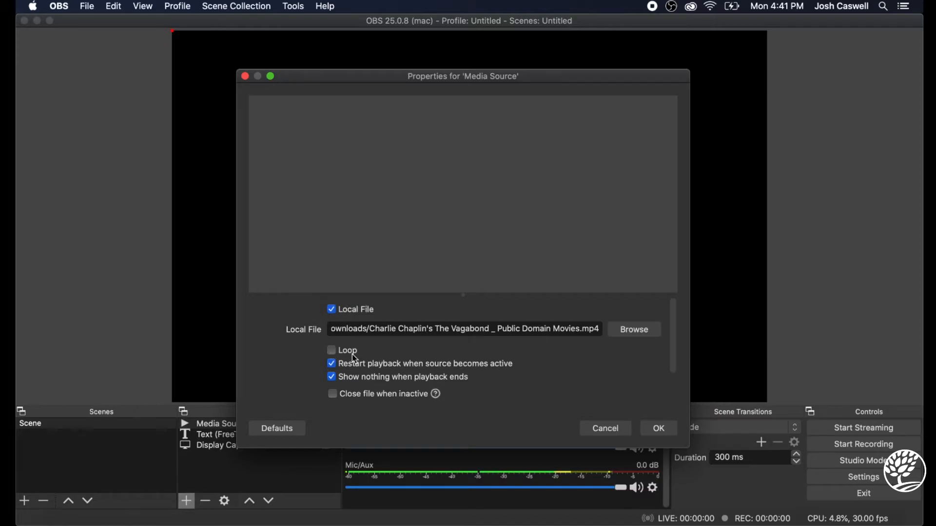
left_click(670, 433)
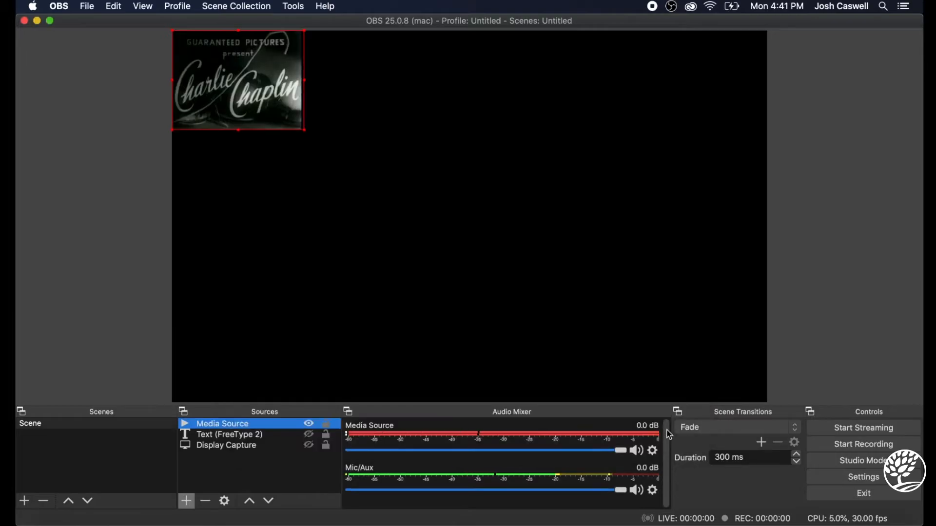
Move the Chaplin video toward the middle of the canvas, enlarge it to over twice its size, and lock the text source
left_click_drag(277, 93, 445, 194)
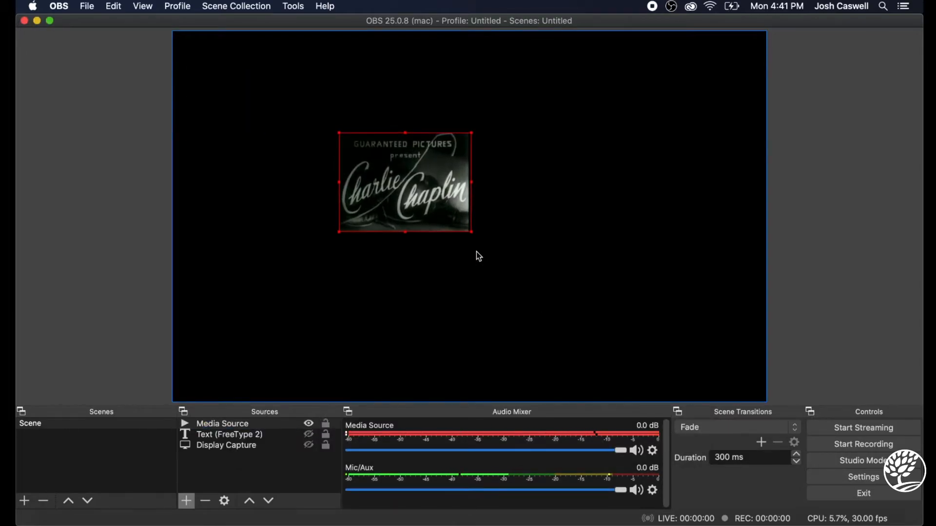
left_click_drag(473, 233, 630, 349)
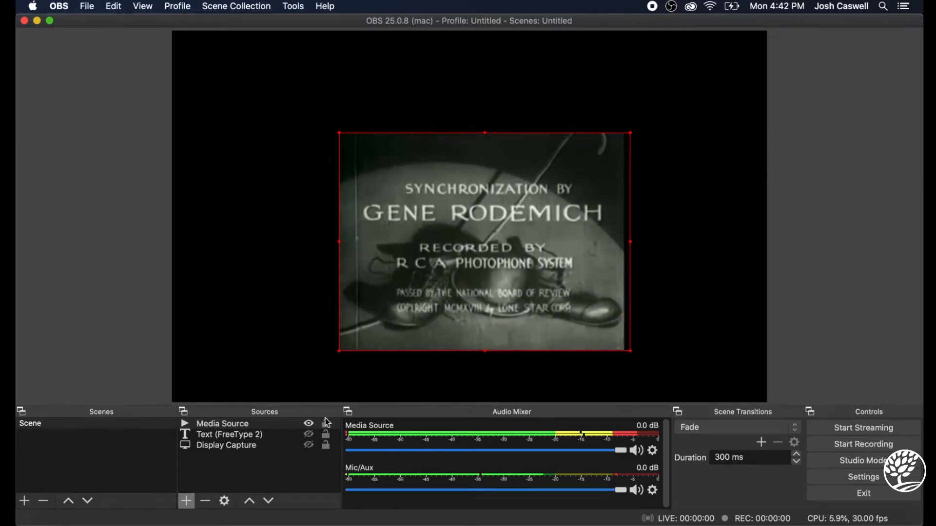
left_click(326, 434)
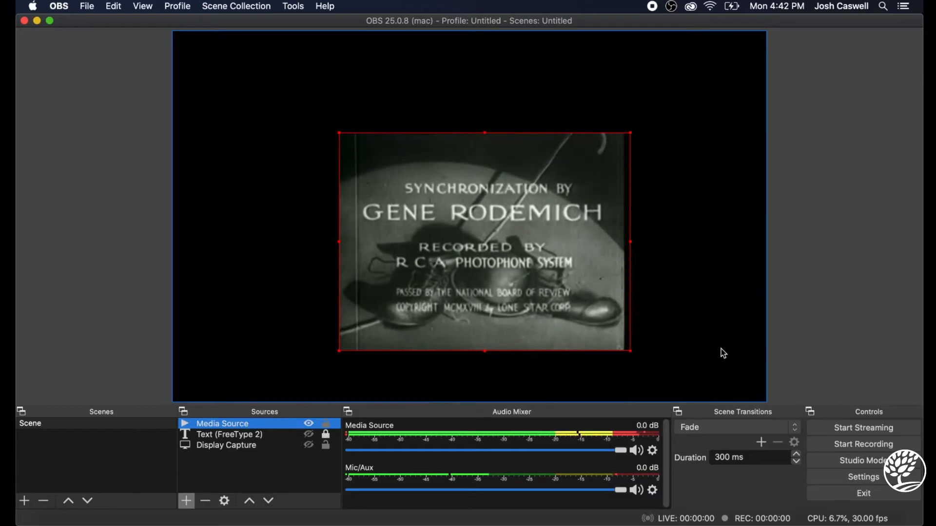
Shift the enlarged Chaplin video up and to the left on the canvas and hide its media source
left_click_drag(516, 244, 451, 223)
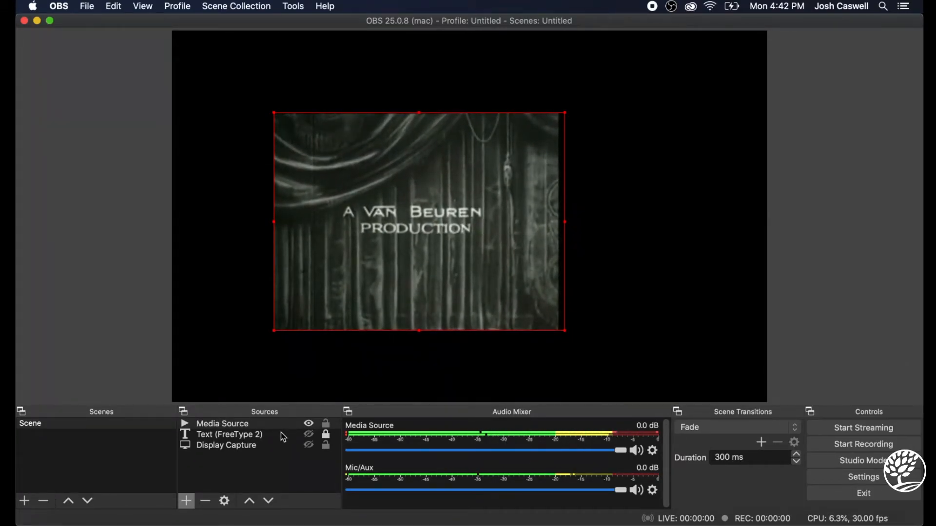
left_click(312, 428)
left_click(311, 426)
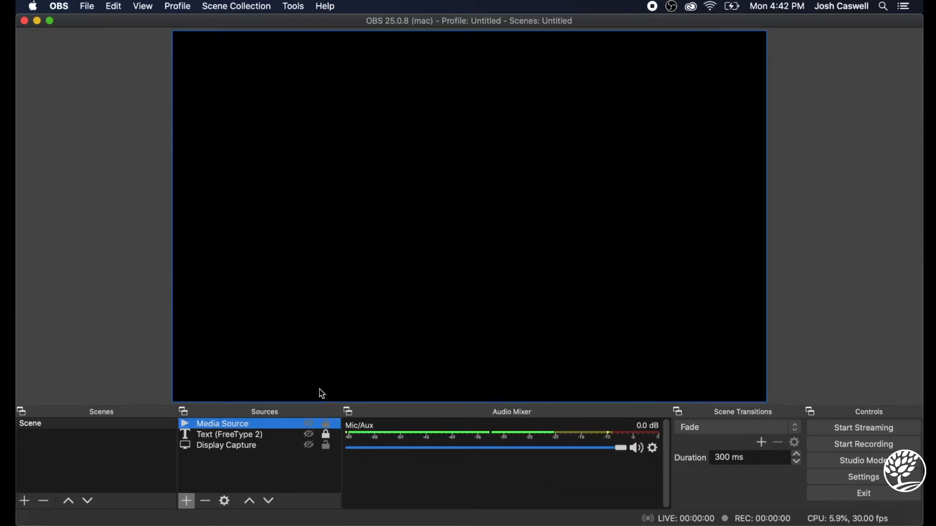
Create a second media source in the scene with the default name Media Source 2, visible
left_click(195, 508)
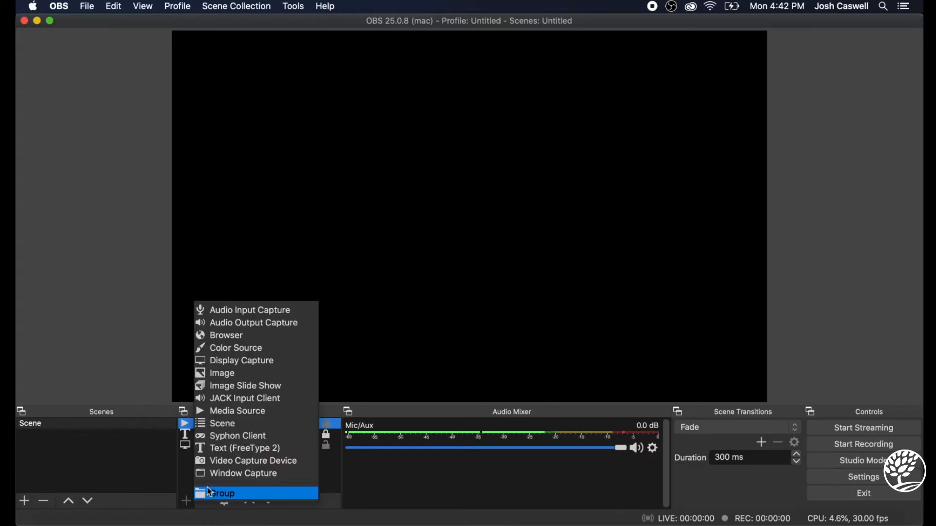
left_click(241, 411)
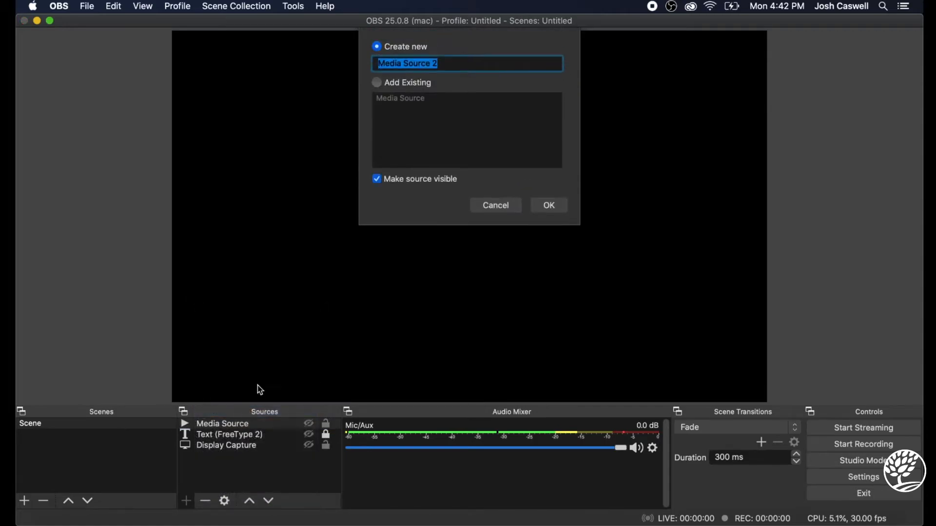
left_click(548, 205)
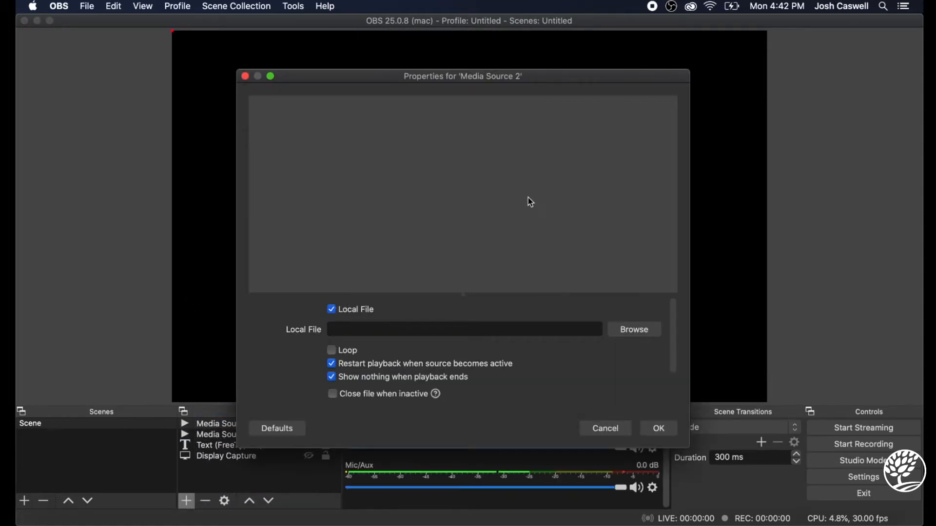
Turn on looping and load "(257) mortal kombat get over here green screen - YouTube.mkv" from Downloads as Media Source 2's local file
left_click(341, 350)
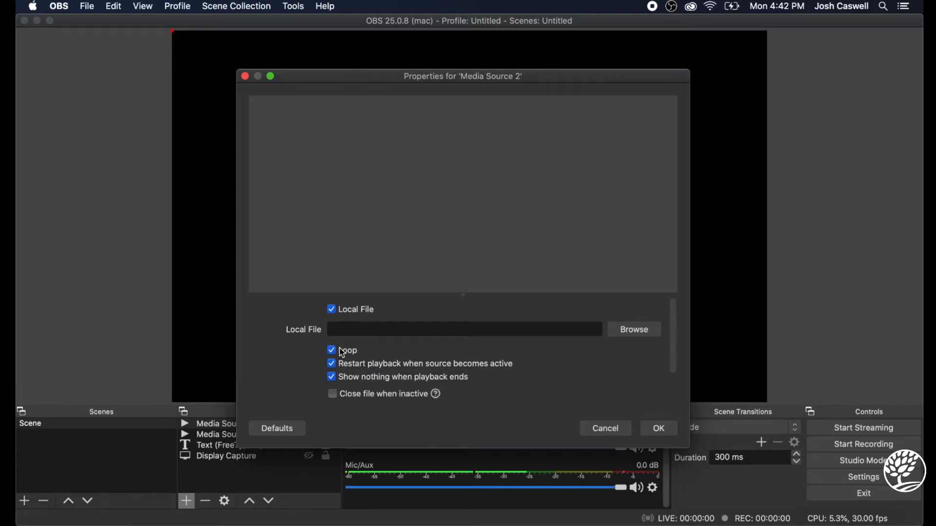
left_click(634, 331)
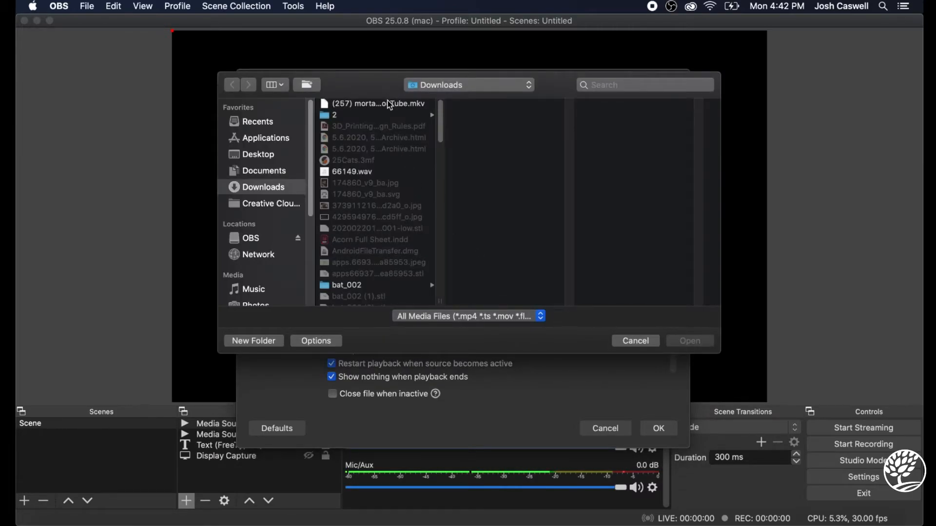
left_click(390, 104)
left_click(711, 341)
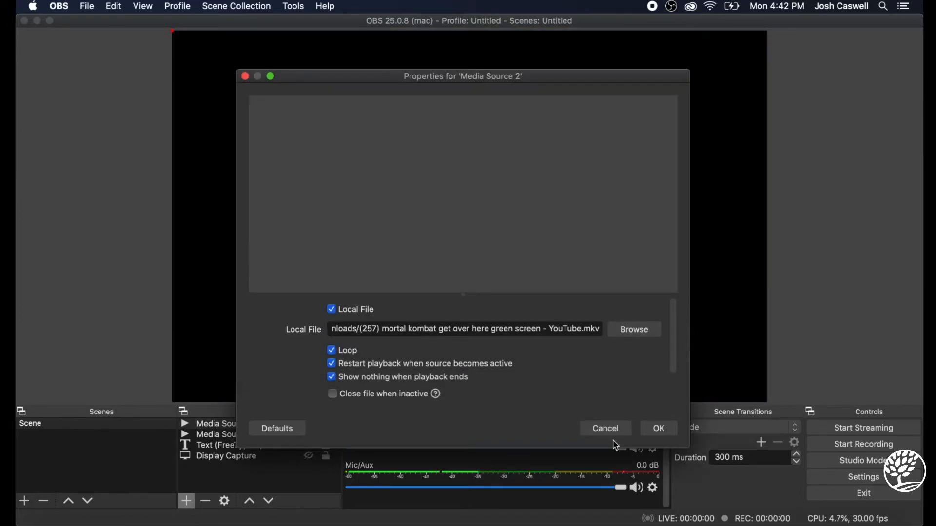
left_click(662, 430)
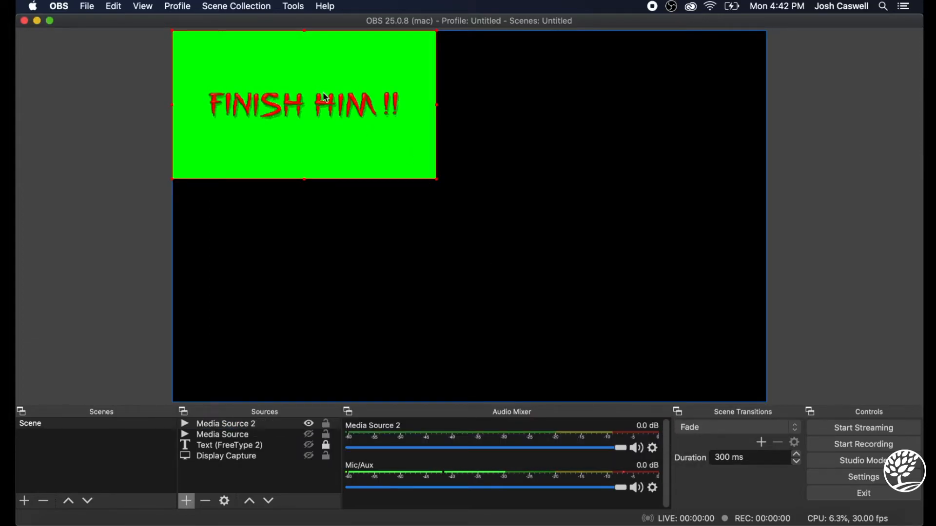
Move the green-screen clip to the middle of the canvas and give Media Source 2 a Chroma Key effect filter with default name and settings
left_click_drag(408, 155, 562, 287)
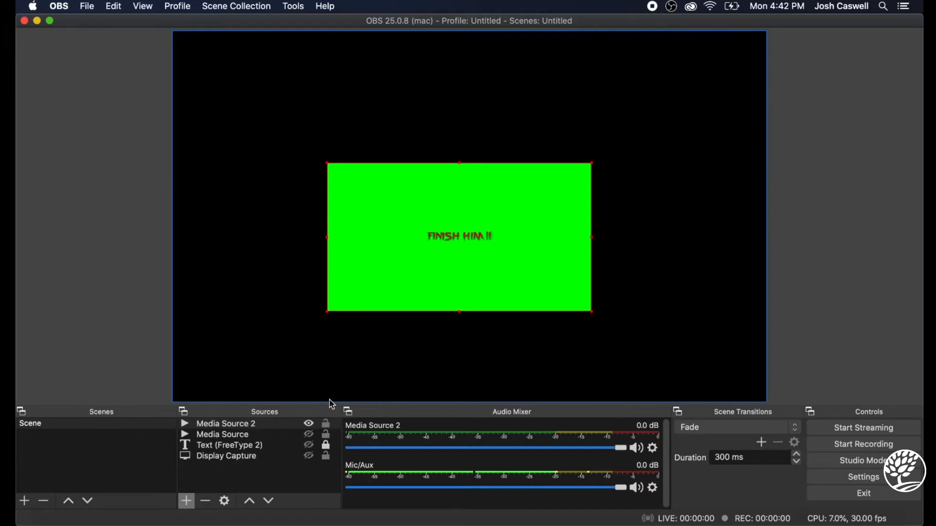
left_click(228, 426)
right_click(228, 426)
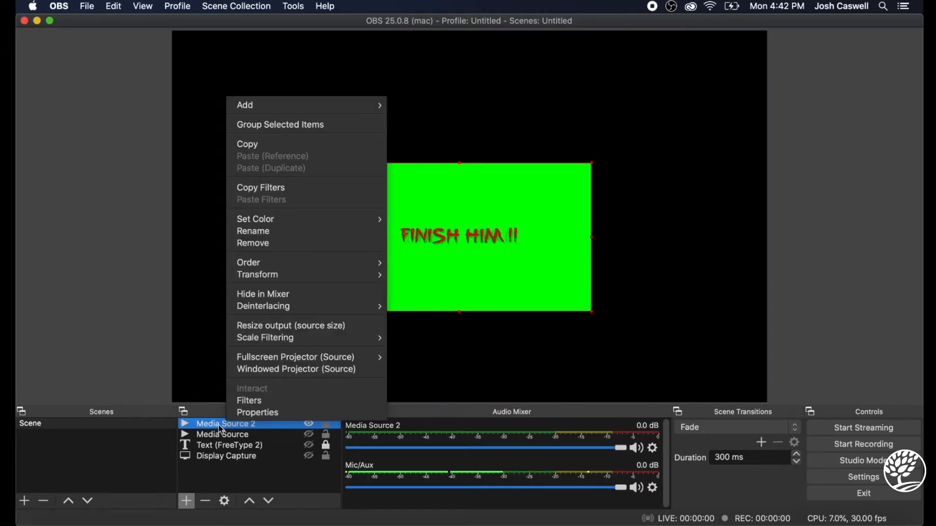
left_click(250, 403)
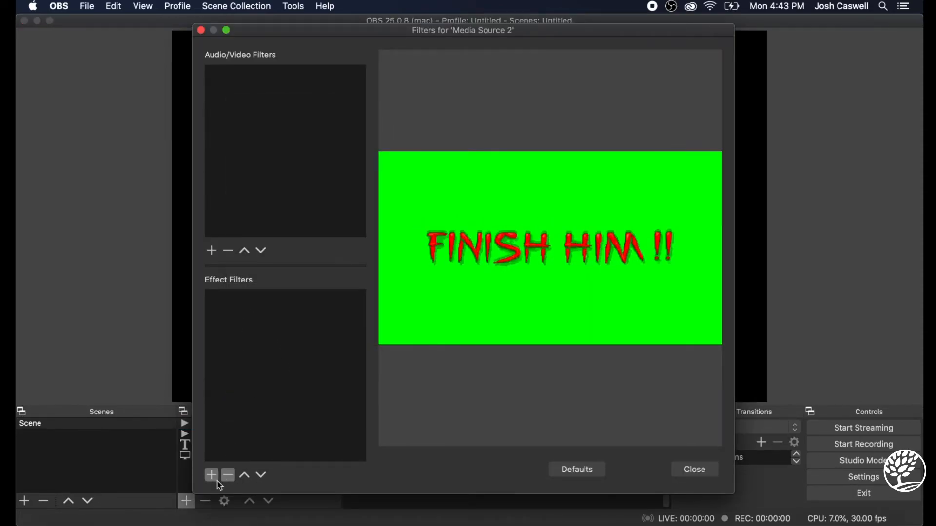
left_click(214, 478)
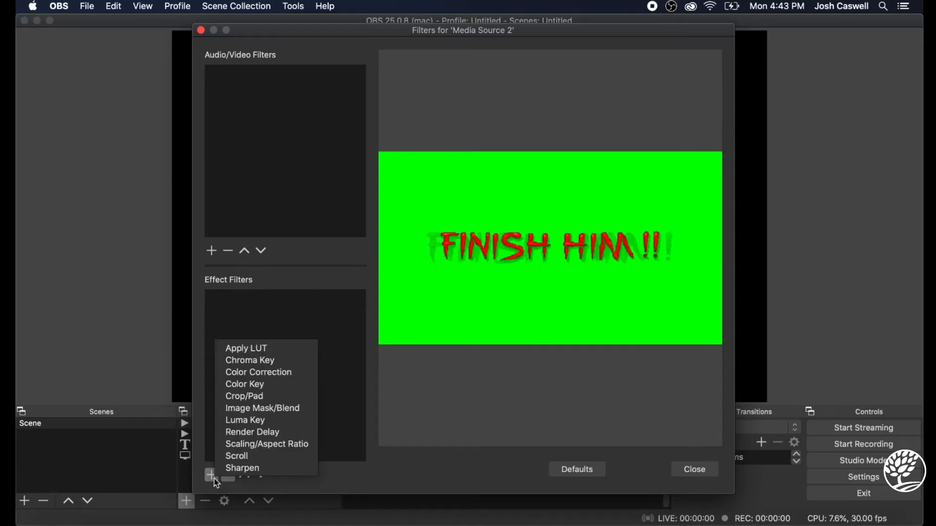
left_click(261, 361)
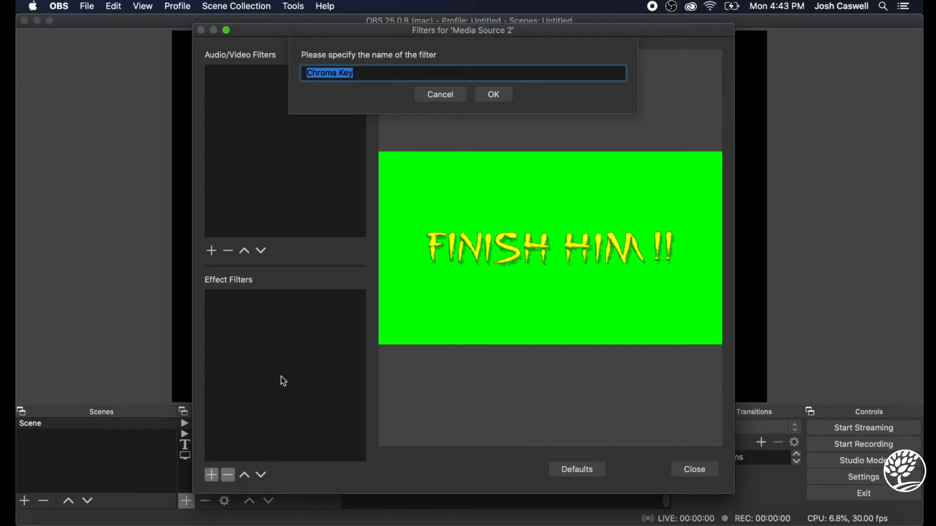
left_click(501, 93)
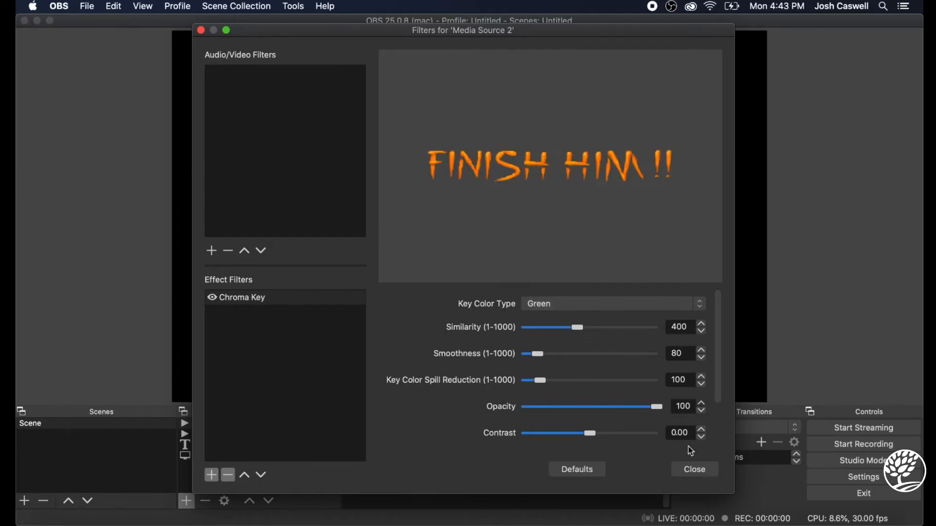
left_click(713, 473)
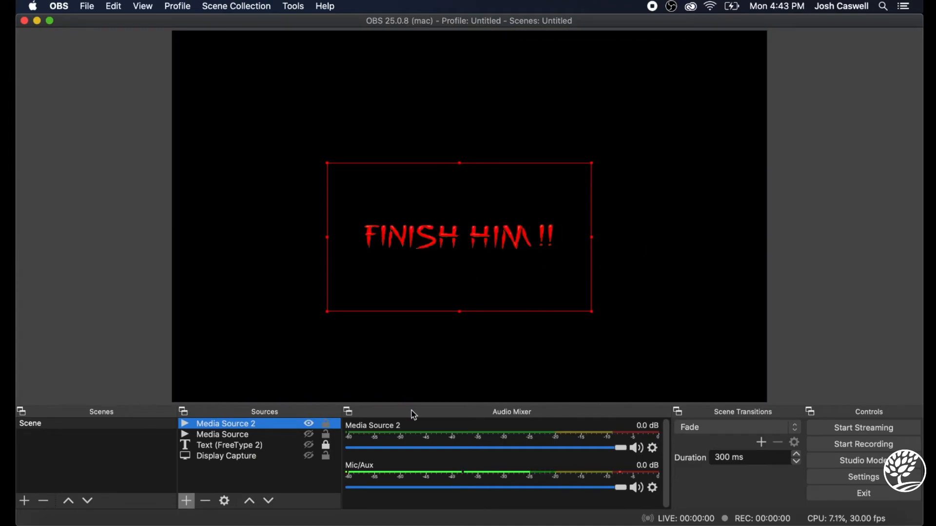
Show the Chaplin media source again and enlarge it further behind the "FINISH HIM !!" clip
left_click(313, 434)
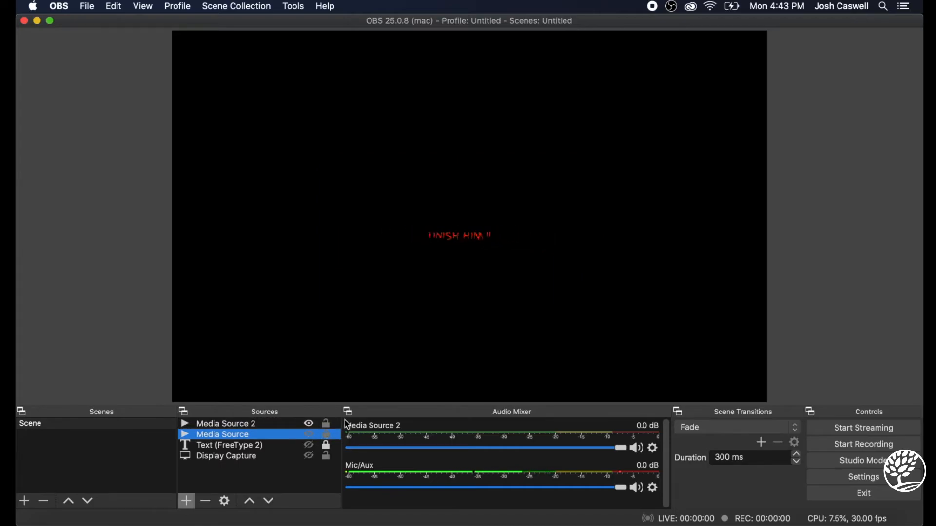
left_click(309, 434)
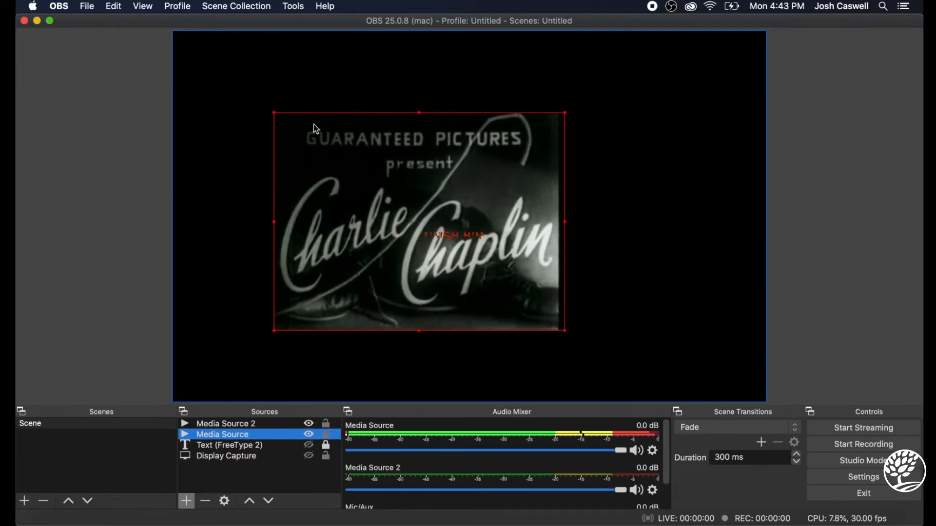
left_click_drag(565, 332, 630, 359)
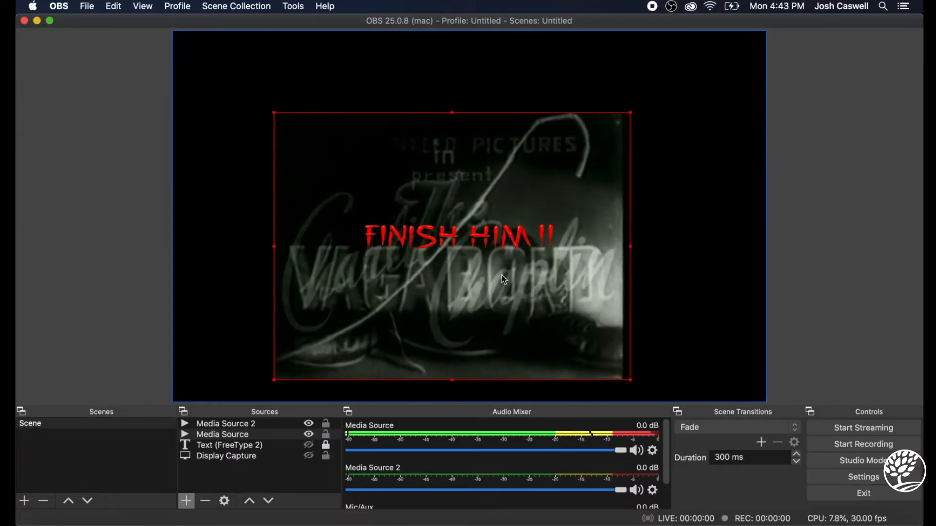
Show the text and display capture sources briefly and hide both again
left_click(309, 445)
left_click(309, 456)
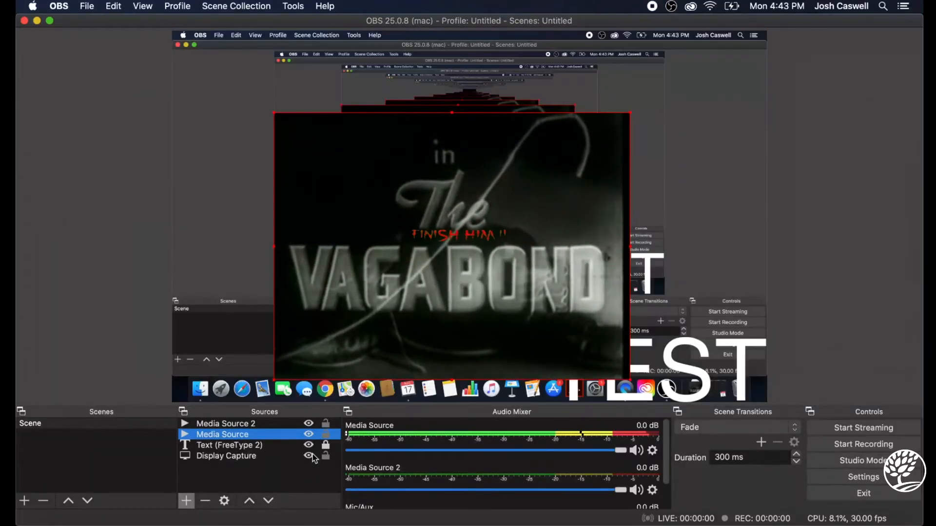
left_click(309, 457)
left_click(309, 445)
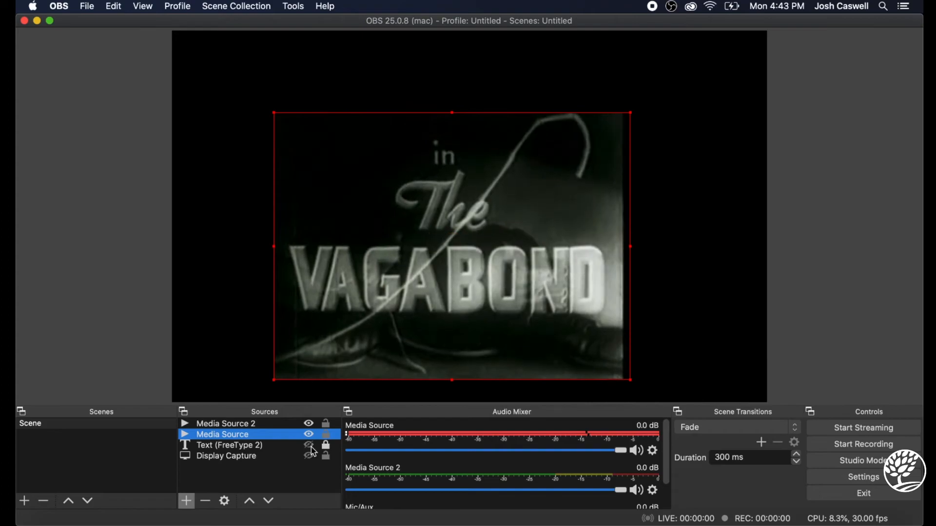
Hide both media sources, Media Source and Media Source 2
left_click(309, 434)
left_click(309, 424)
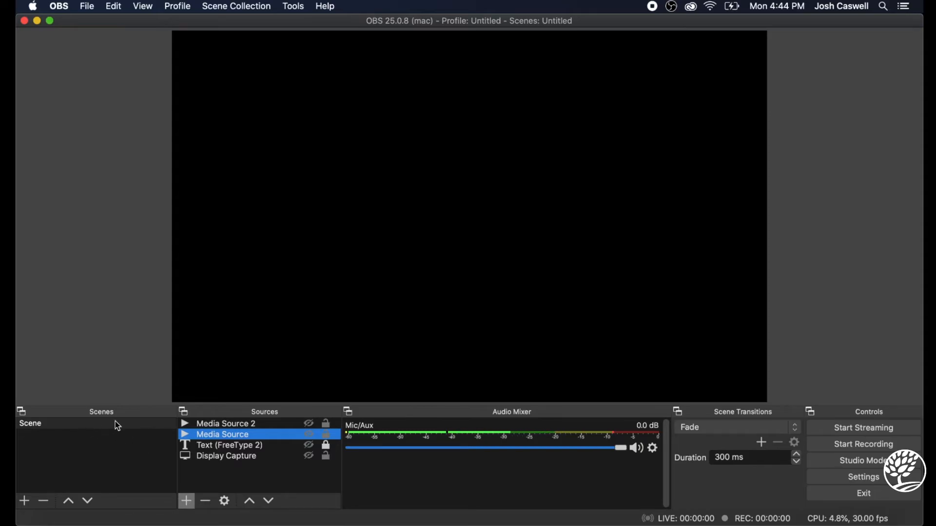
Open the application's hotkey settings
left_click(86, 6)
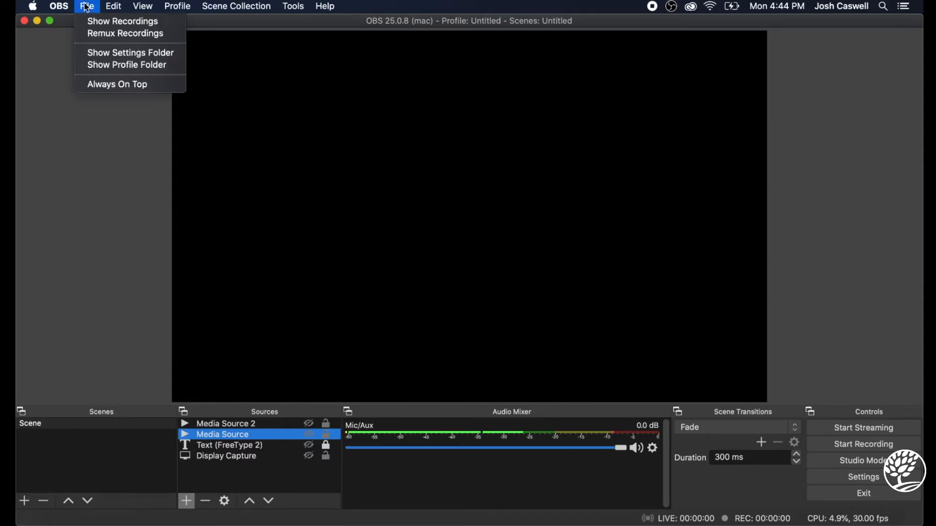
mouse_move(59, 6)
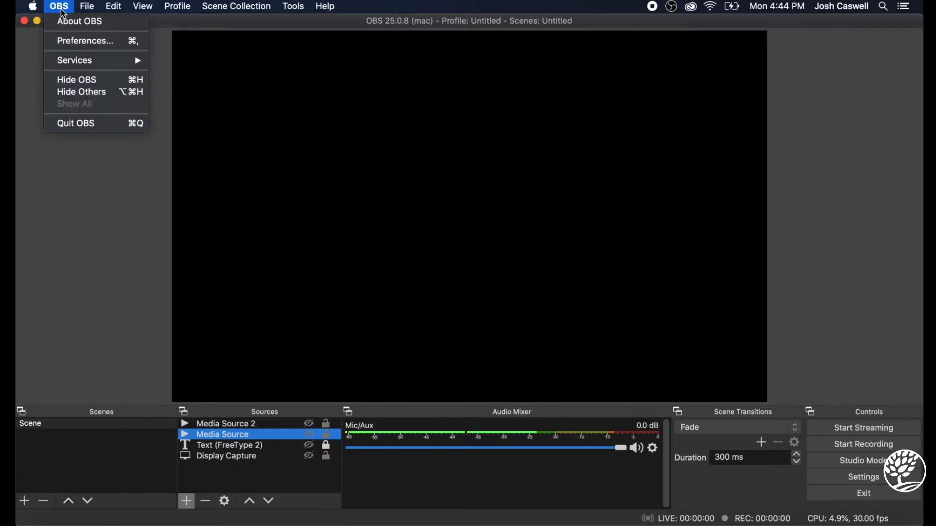
left_click(59, 43)
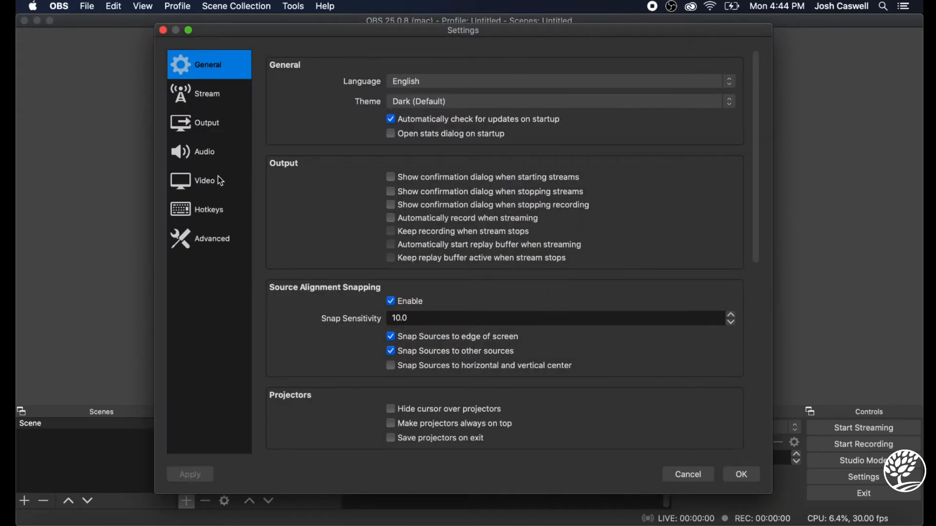
left_click(223, 208)
Assign V as the hotkey to show Text (FreeType 2) in the scene and B as the hotkey to hide it
scroll(469, 289, "down", 3)
scroll(467, 282, "up", 3)
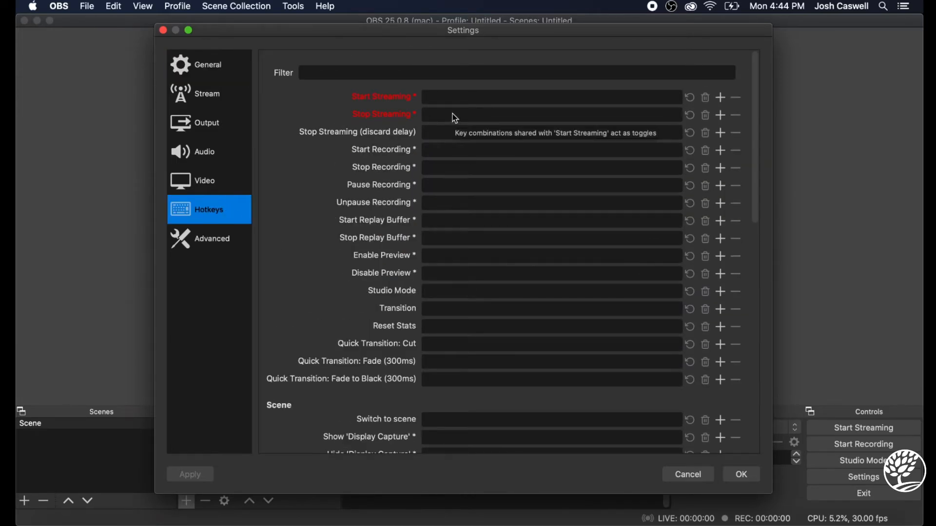
scroll(463, 204, "down", 6)
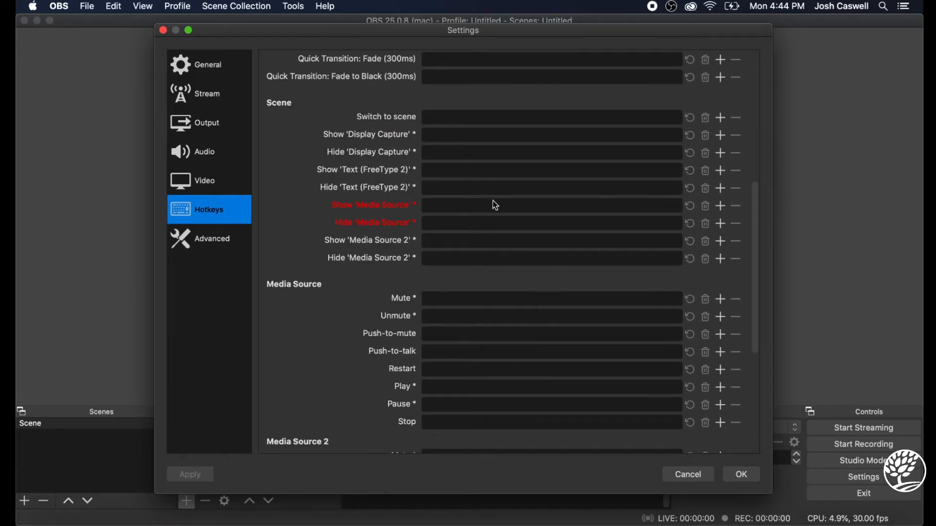
scroll(494, 203, "down", 3)
scroll(494, 203, "up", 3)
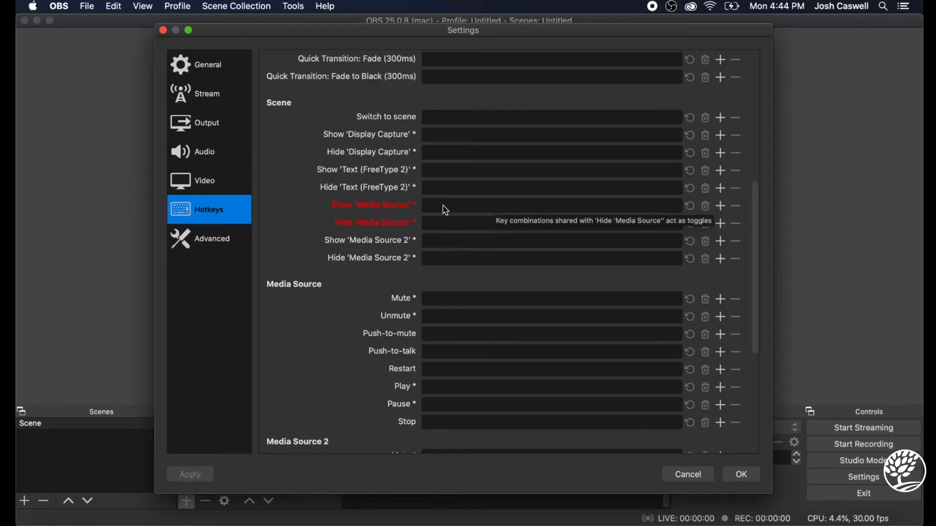
left_click(462, 169)
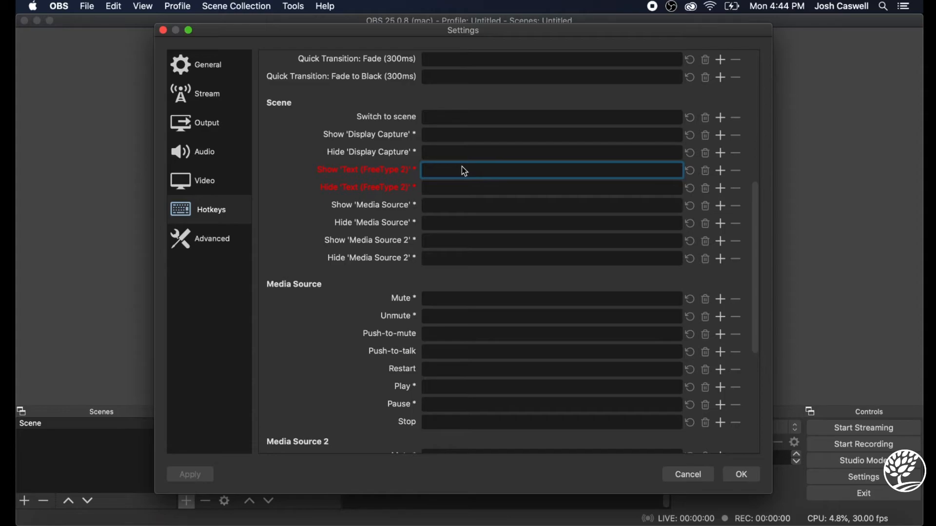
key("v")
left_click(434, 192)
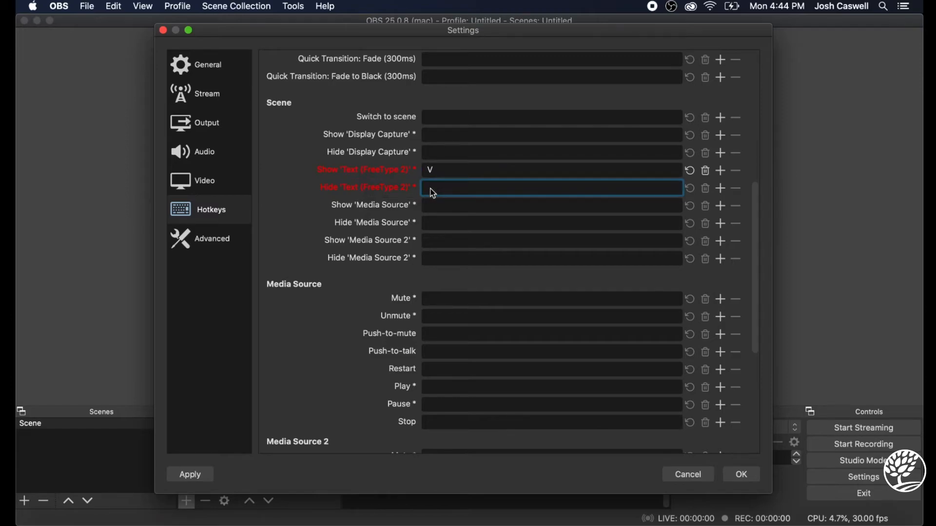
key("b")
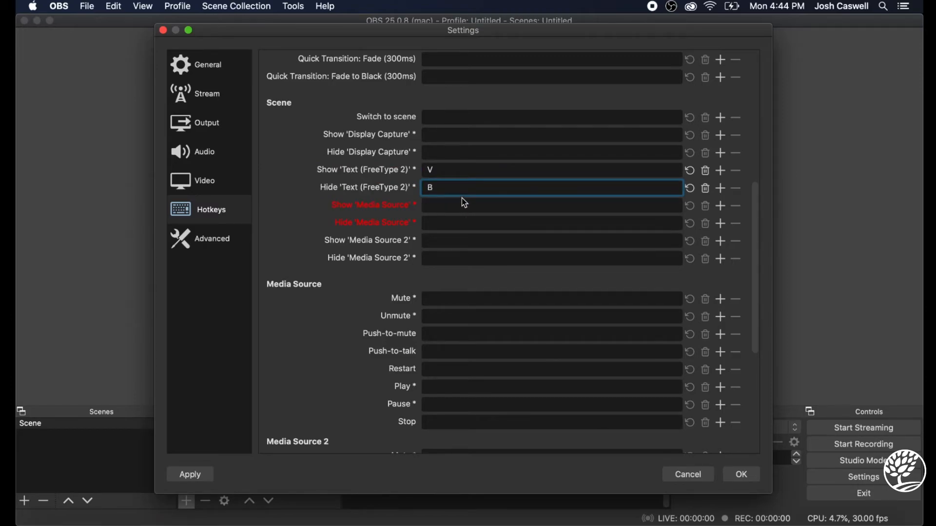
Assign F as the hotkey to show Media Source in the scene and G as the hotkey to hide it
left_click(457, 209)
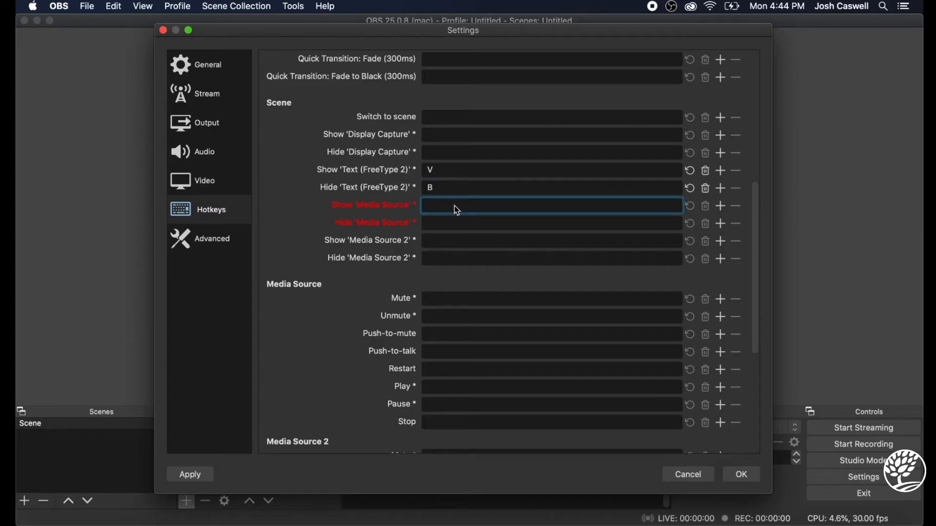
key("f")
left_click(461, 219)
key("g")
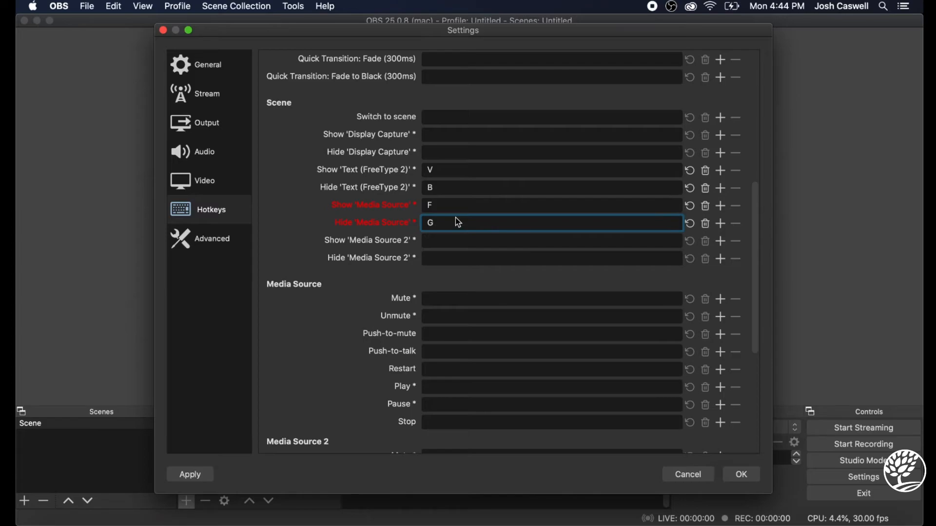
Assign R as the hotkey to show Media Source 2 and T to hide it, and save the hotkey settings
left_click(453, 244)
key("r")
left_click(460, 268)
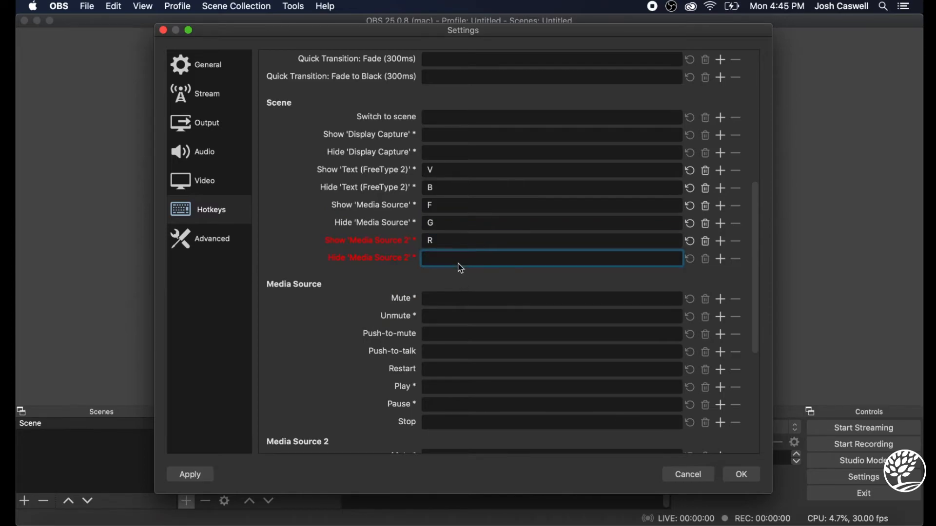
key("t")
left_click(755, 474)
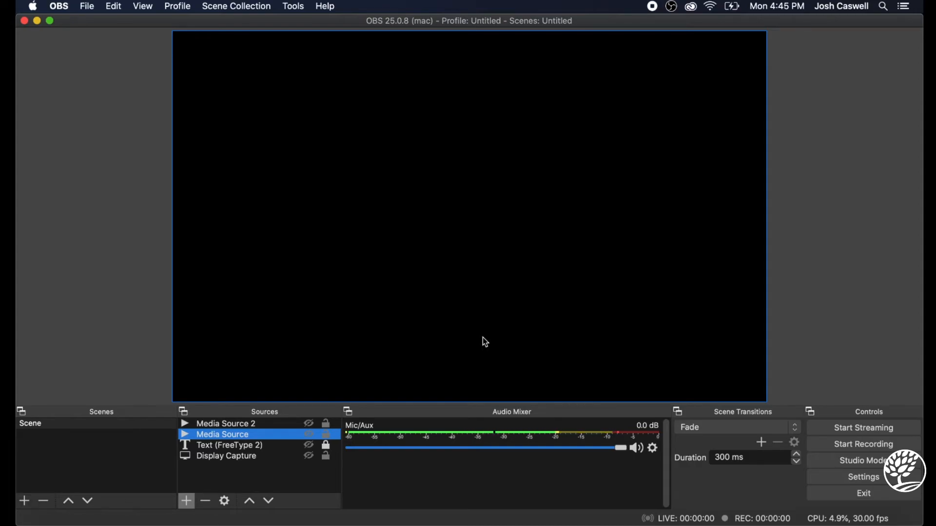
Try to start streaming and open the stream settings where the stream key is entered
left_click(868, 429)
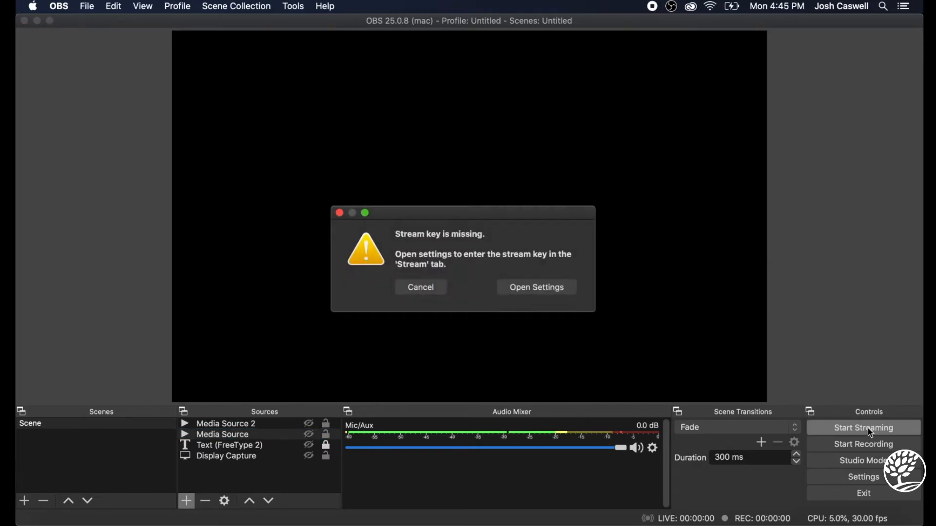
left_click(544, 296)
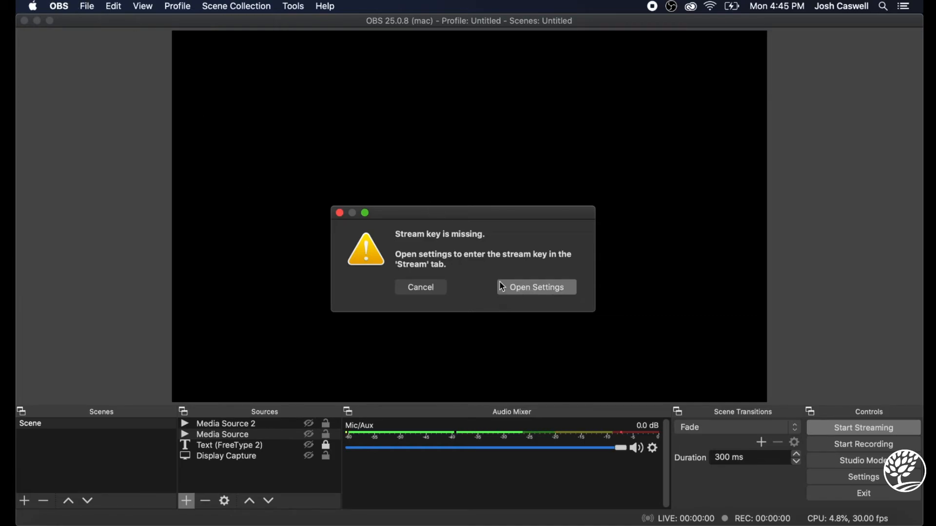
left_click(539, 291)
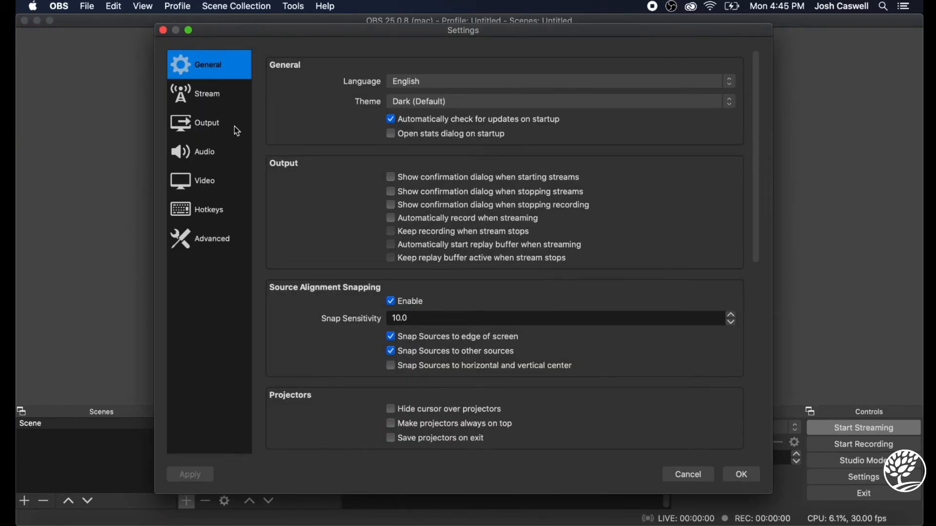
left_click(224, 100)
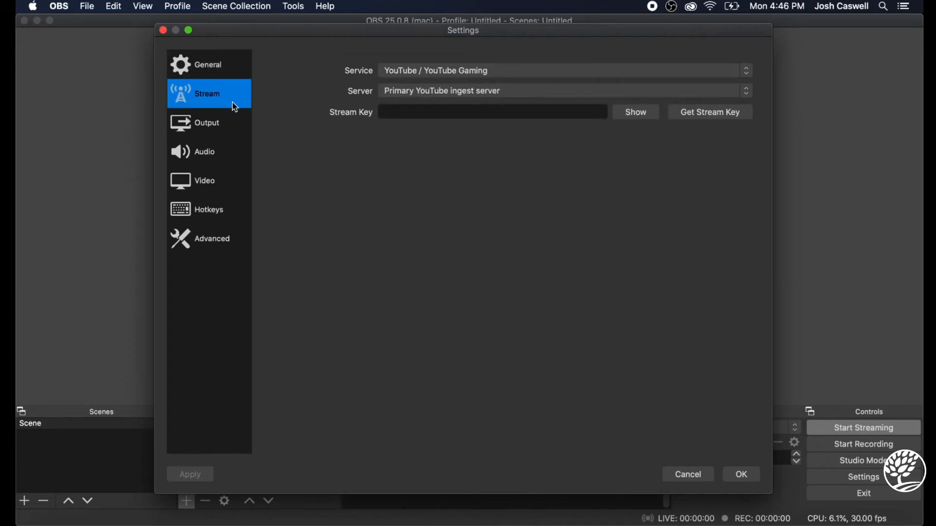
Set the streaming service to Twitch and look through the list of other available services
left_click(593, 73)
left_click(512, 62)
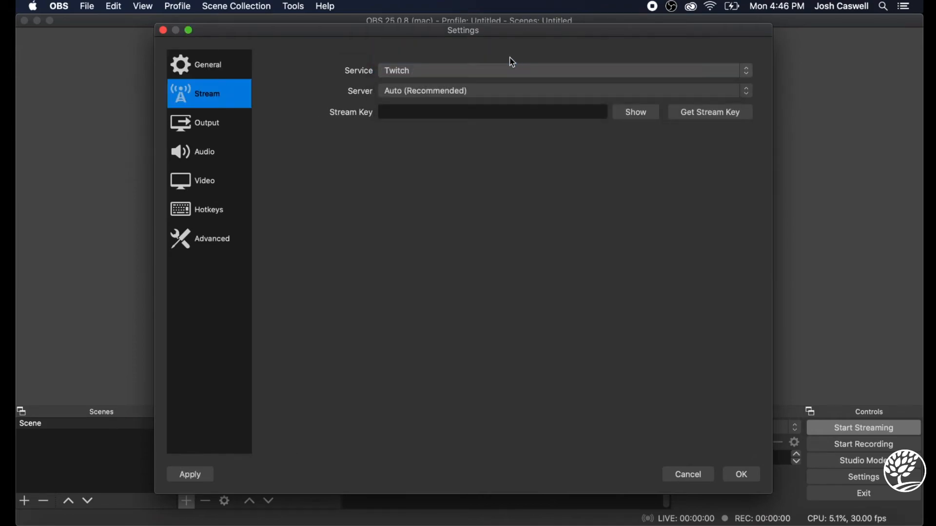
left_click(514, 61)
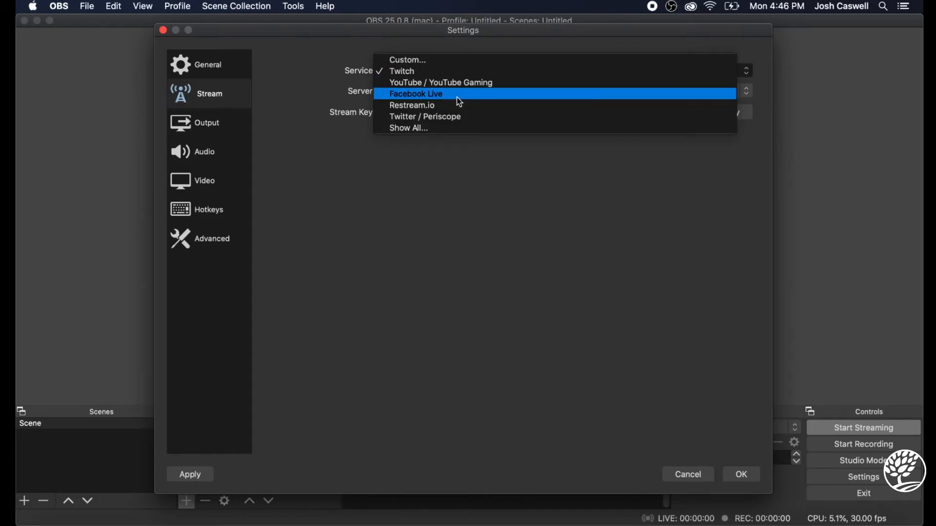
left_click(584, 231)
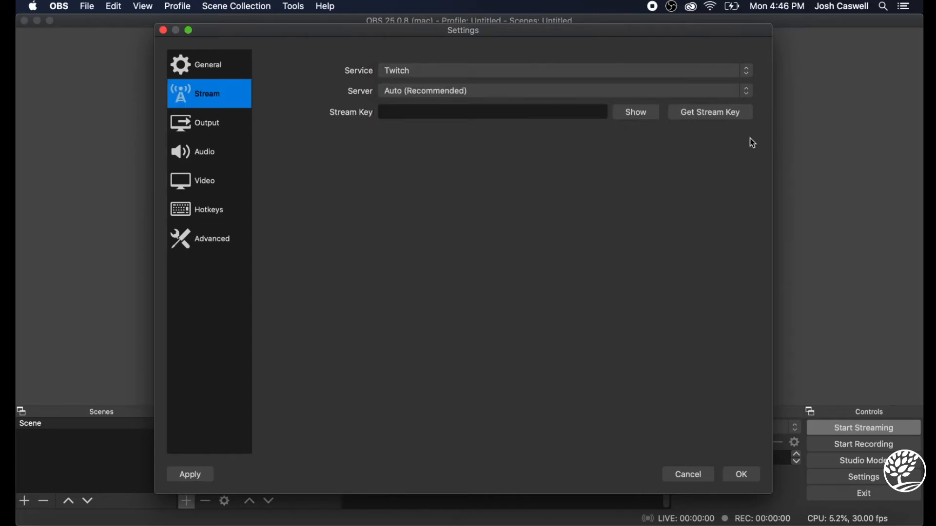
Open Twitch's stream key page in the browser, close it and return to the OBS stream settings
left_click(720, 116)
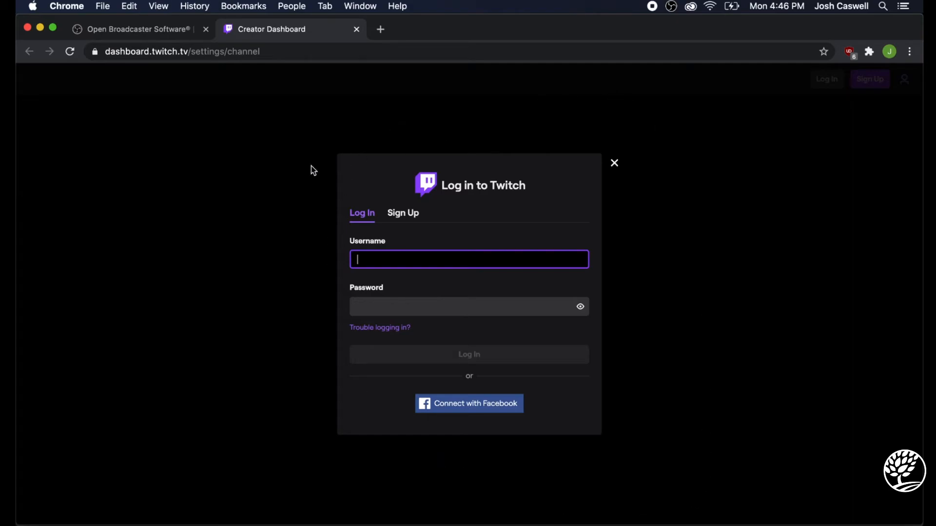
left_click(357, 30)
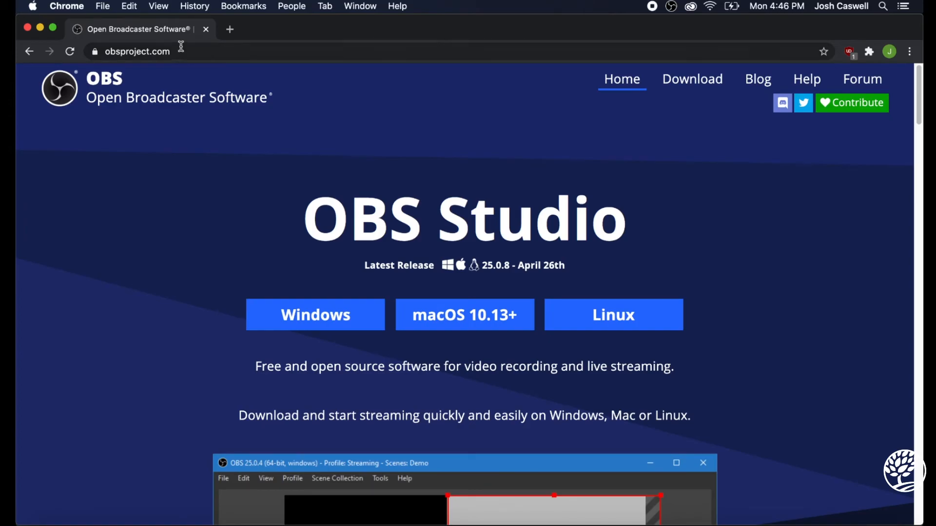
left_click(770, 520)
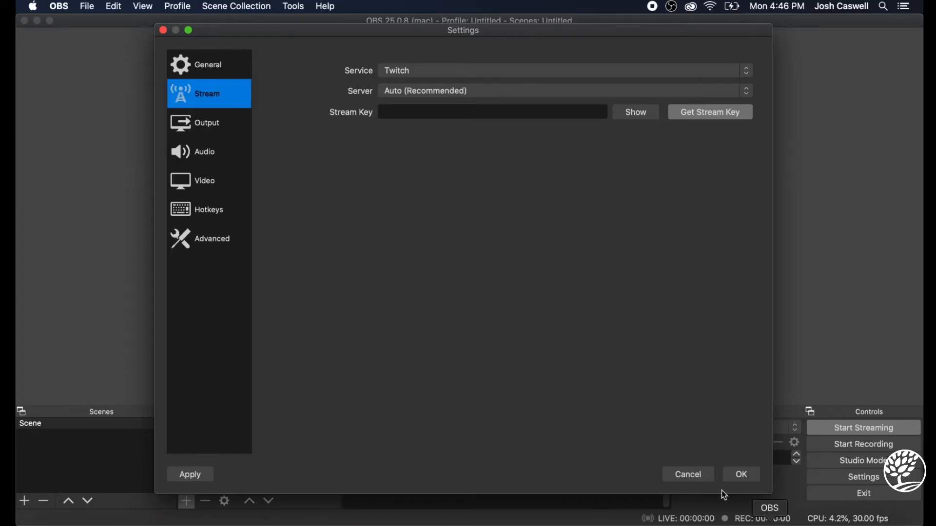
Look through the Advanced, Hotkeys, Audio and Output settings and close the settings without saving
left_click(206, 239)
left_click(209, 214)
left_click(209, 157)
left_click(213, 128)
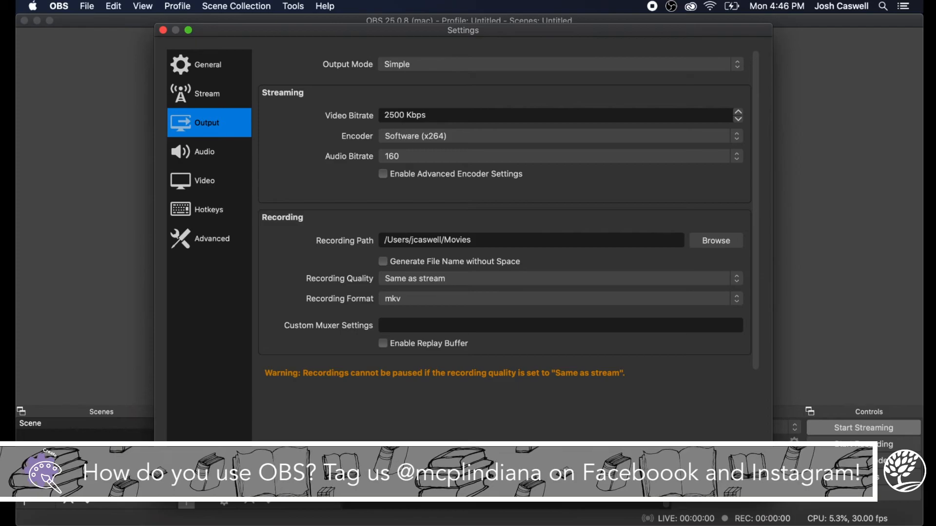
key("Escape")
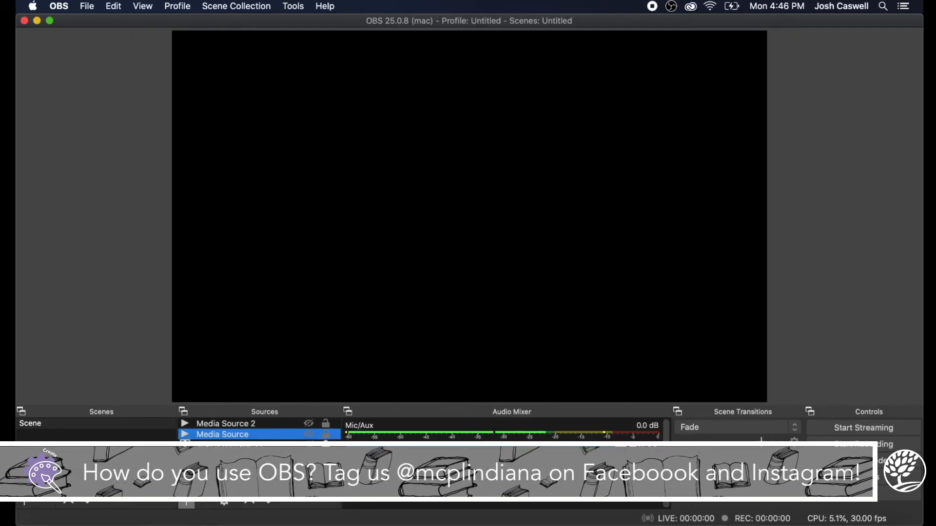